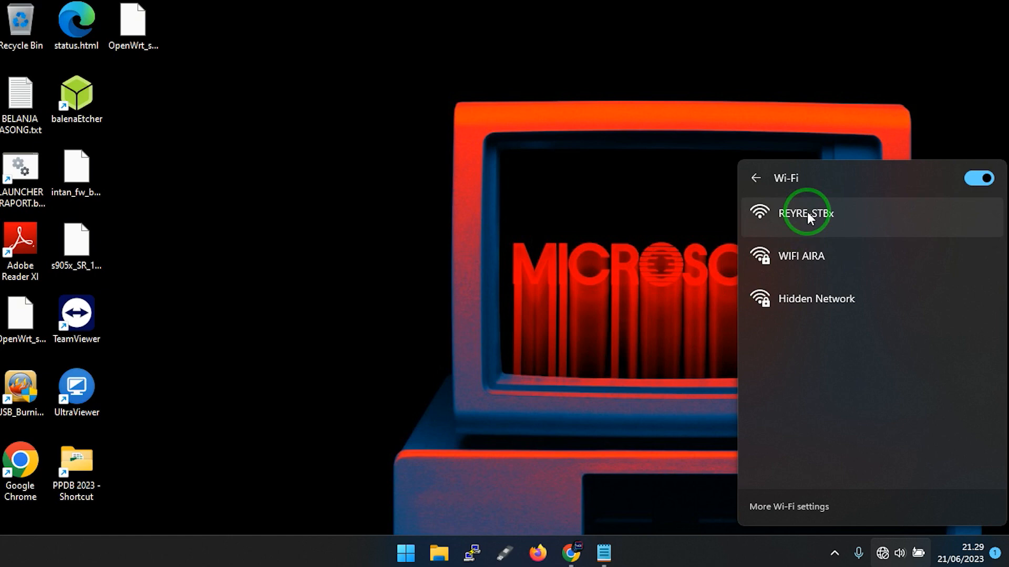
# Connect the computer to the open Wi-Fi network REYRE-STBx.
pyautogui.click(893, 216)
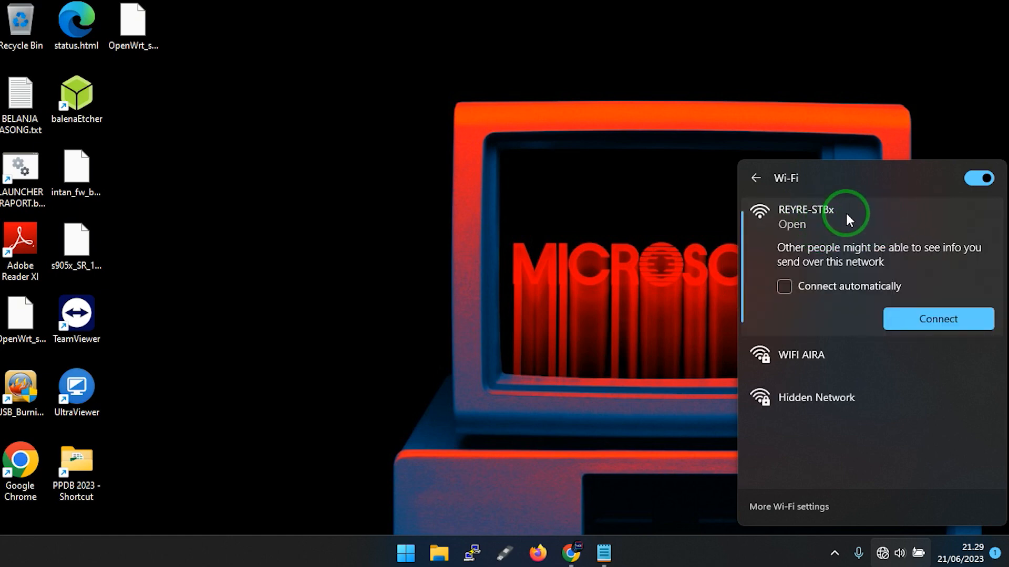
pyautogui.click(957, 321)
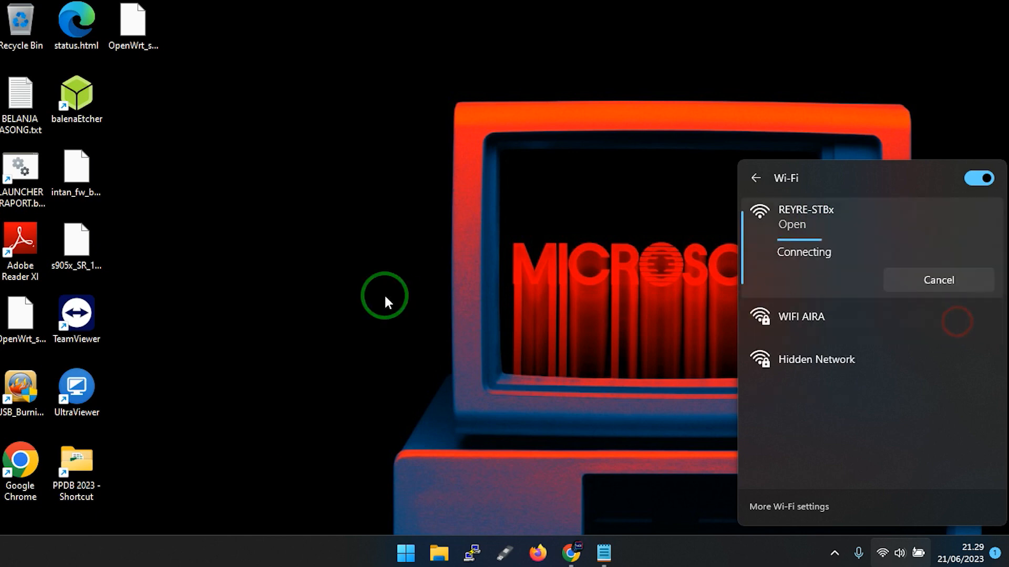
pyautogui.click(516, 243)
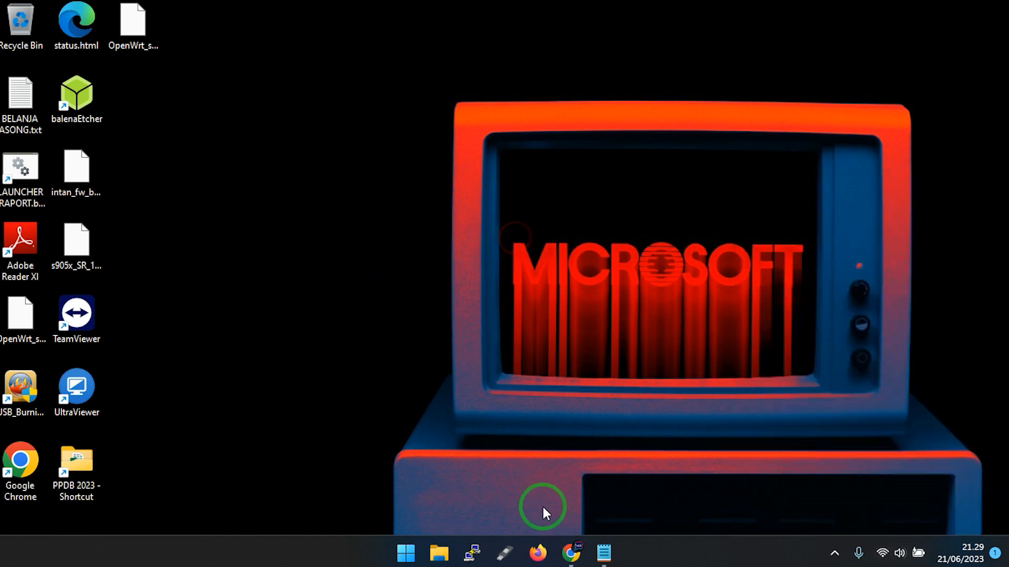
# Switch to Chrome, log back in to the router as root with the account password, and decline updating the saved password.
pyautogui.click(574, 563)
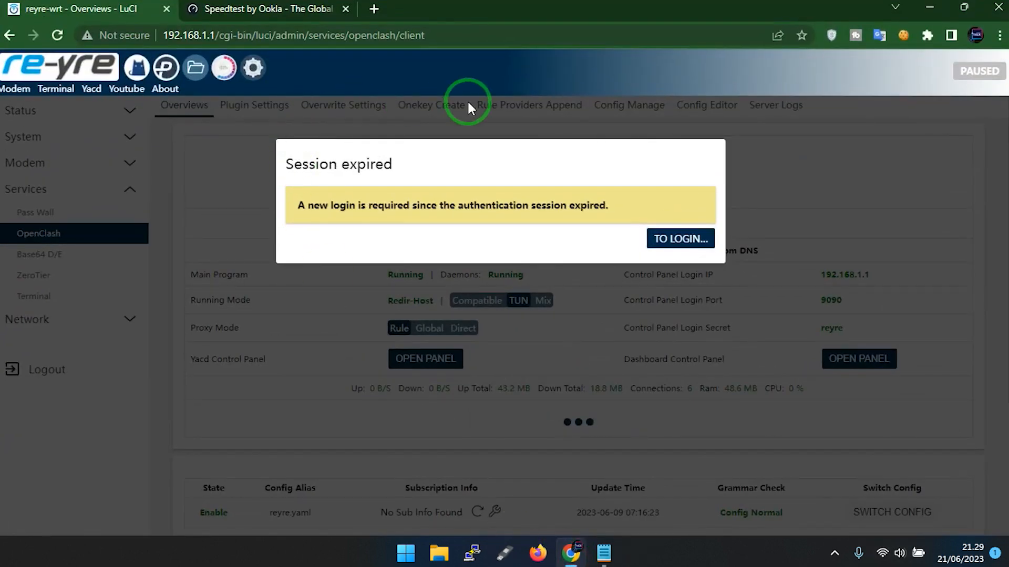
pyautogui.click(671, 235)
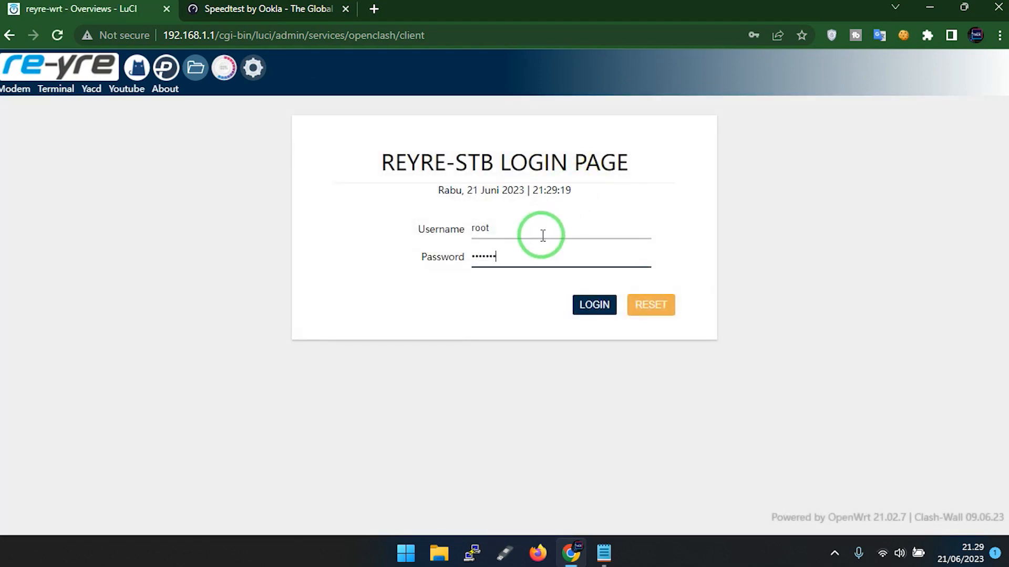
pyautogui.write('••')
pyautogui.press('Return')
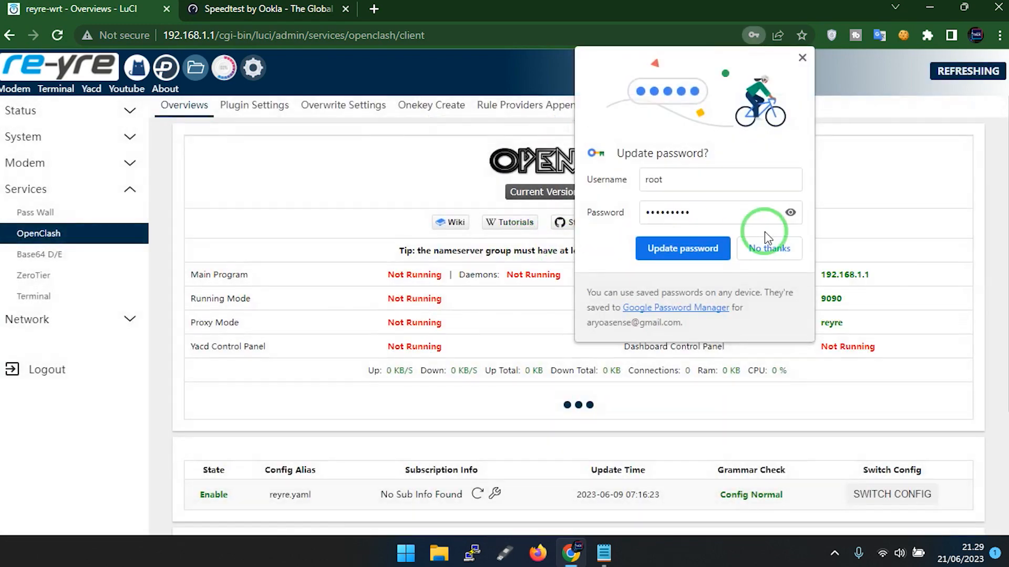
pyautogui.click(765, 246)
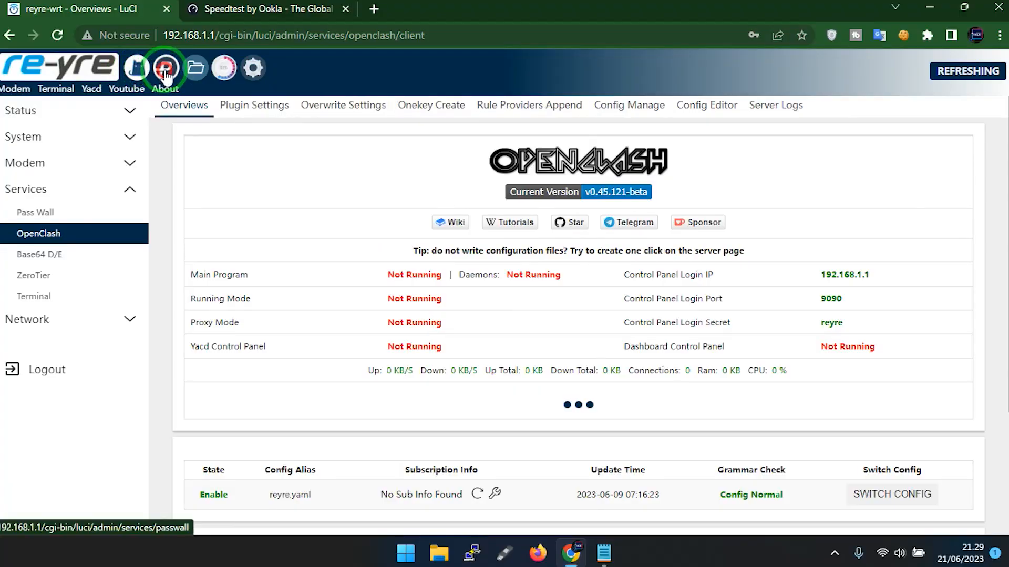
# Review the TETHERING (usb0) and WAN (wwan0) entries on the router's network interfaces page.
pyautogui.click(165, 69)
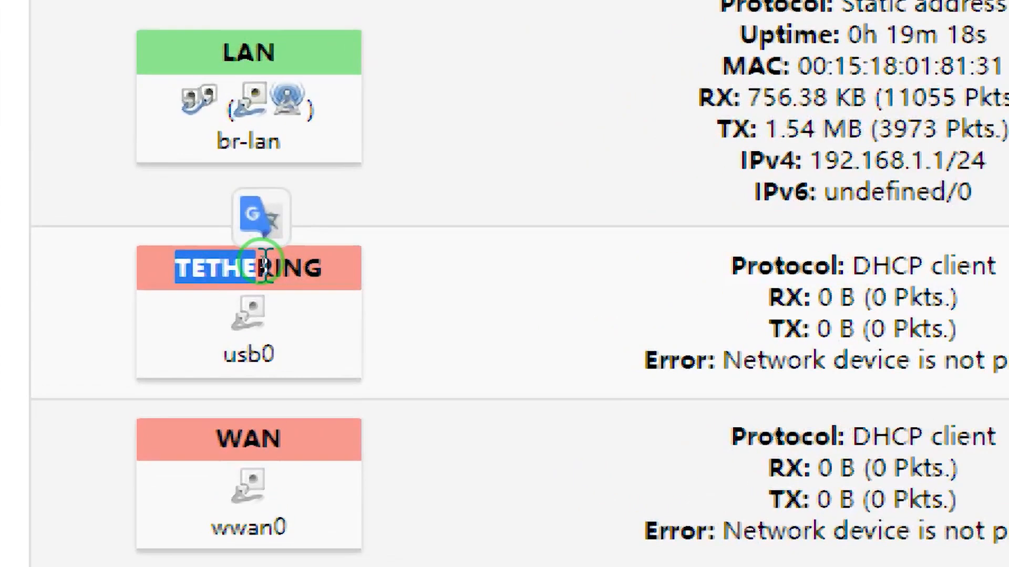
pyautogui.scroll(-1, 96, 344)
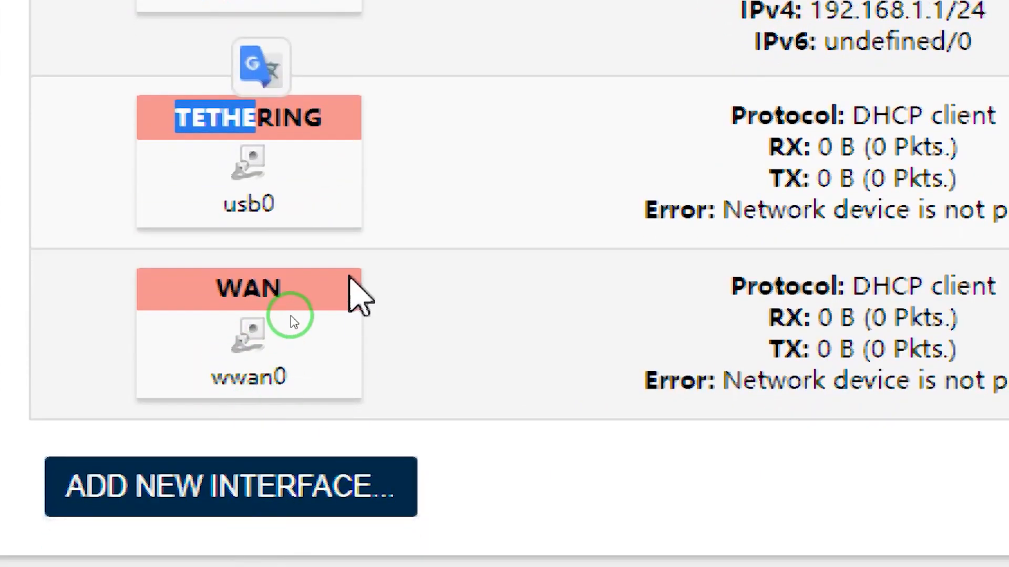
pyautogui.moveTo(242, 352); pyautogui.dragTo(283, 352)
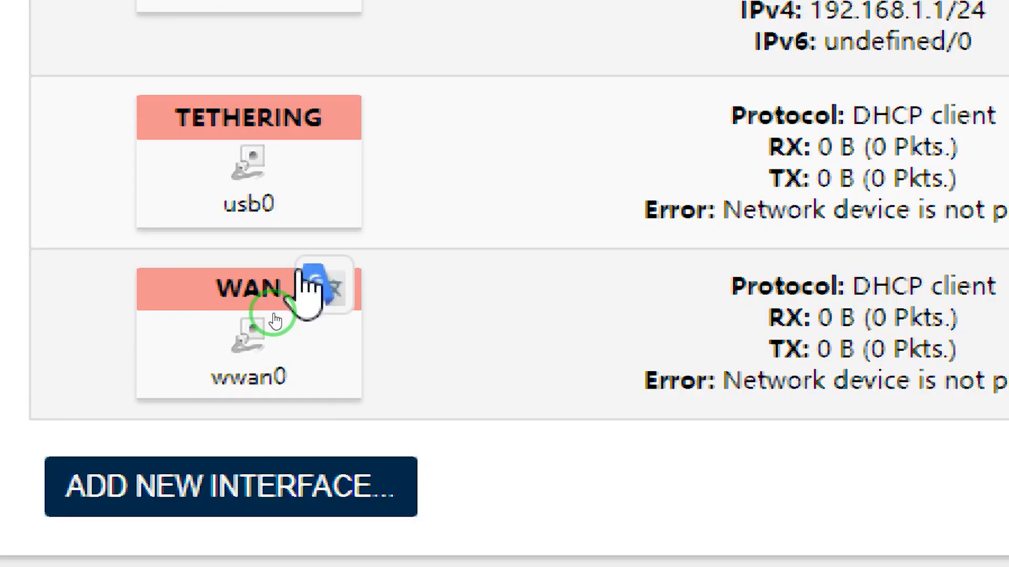
pyautogui.doubleClick(253, 376)
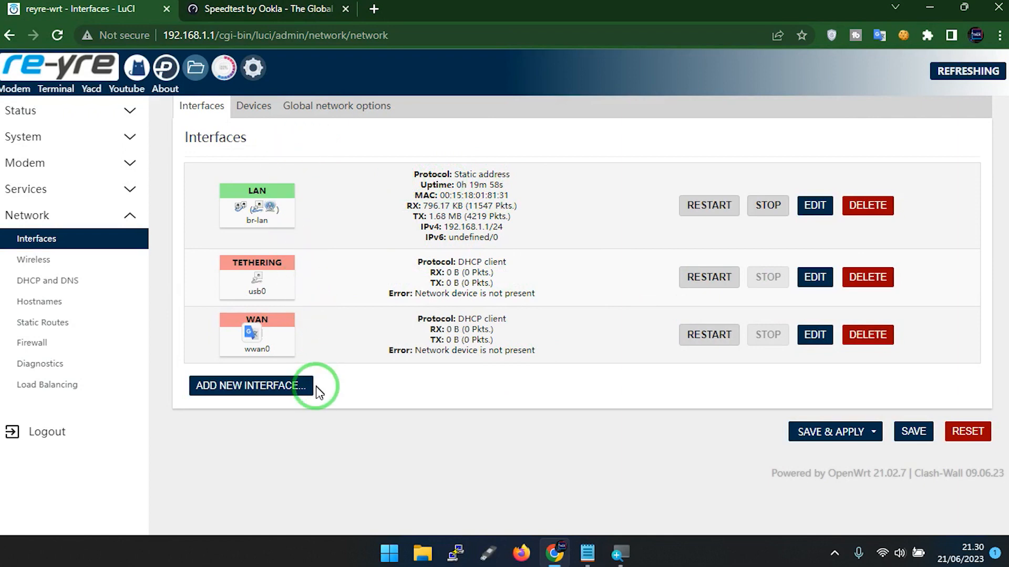
# Create a new network interface named modem with the DHCP client protocol on Ethernet adapter eth1.
pyautogui.click(210, 389)
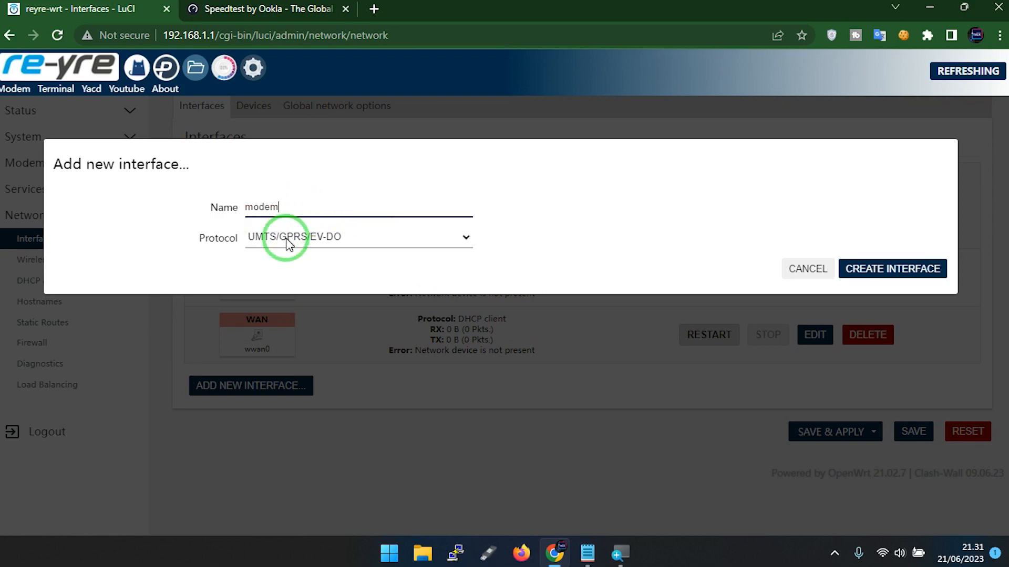
pyautogui.click(286, 240)
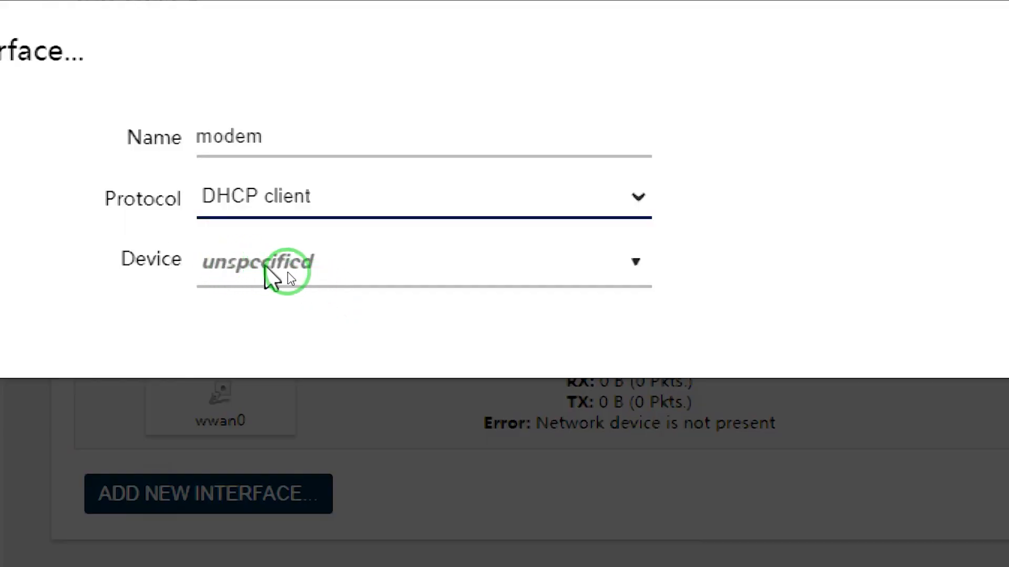
pyautogui.click(323, 268)
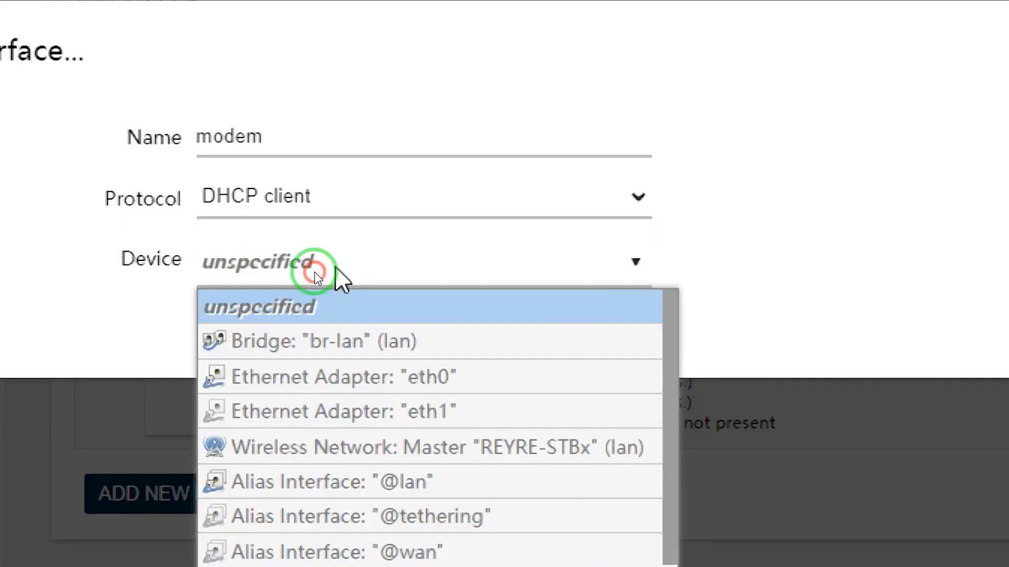
pyautogui.click(434, 412)
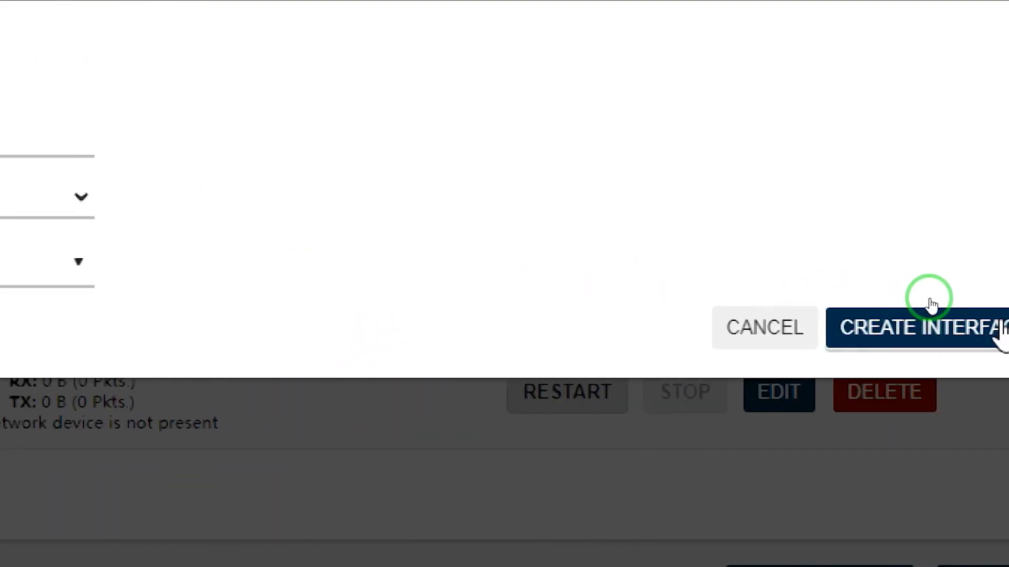
pyautogui.click(935, 321)
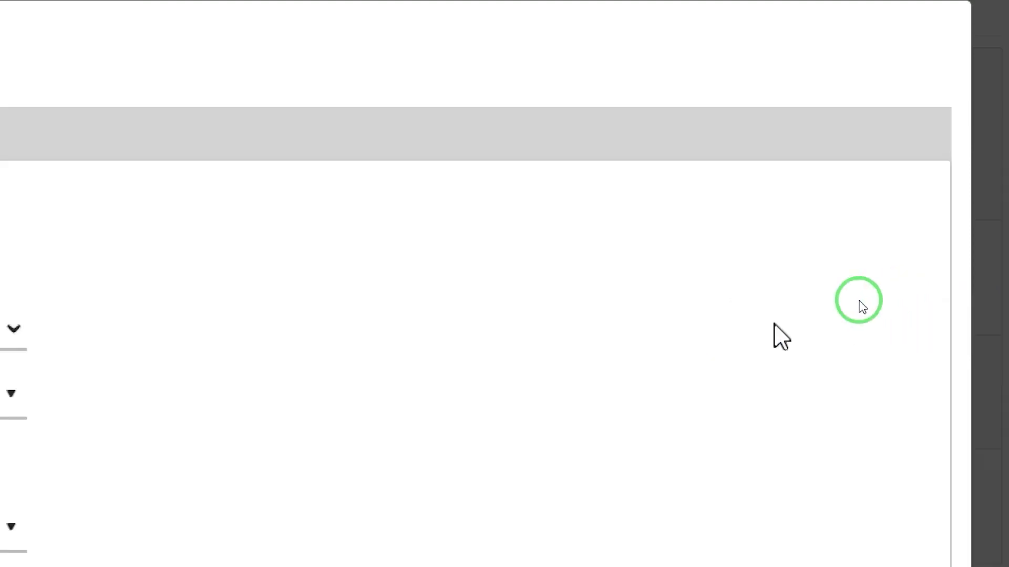
# Assign the modem interface to the wan firewall zone and save the interface settings.
pyautogui.click(195, 146)
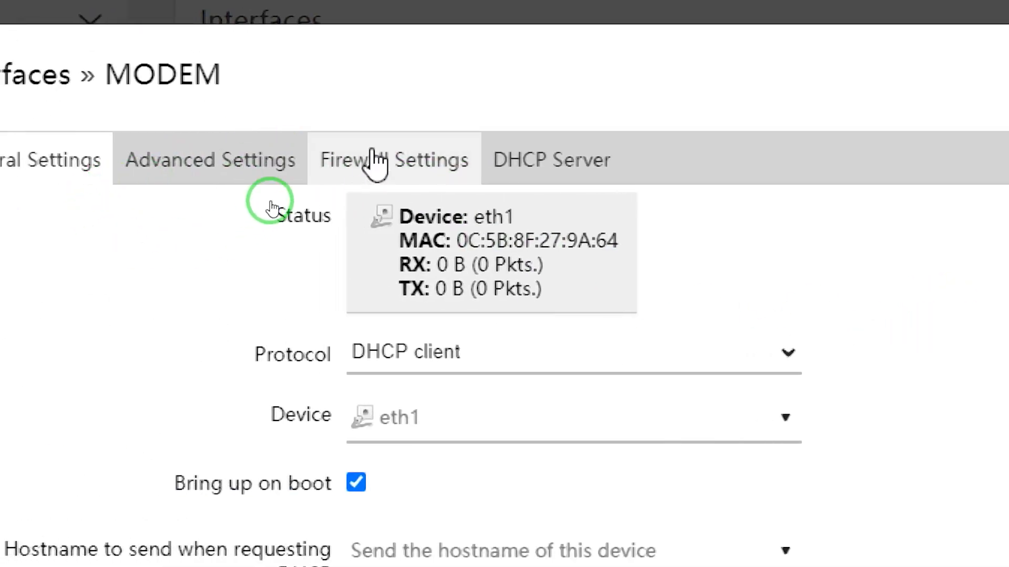
pyautogui.click(458, 227)
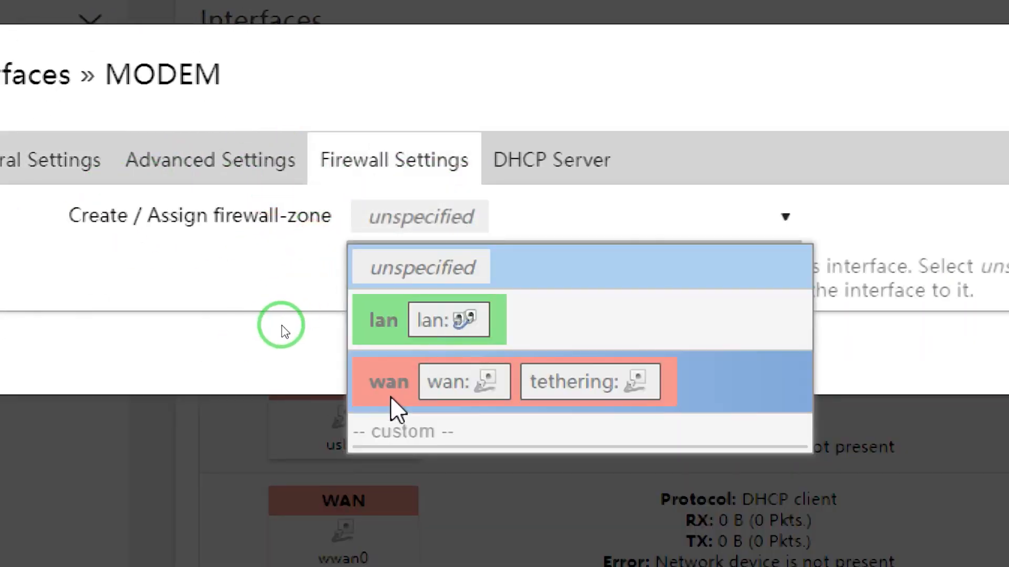
pyautogui.click(390, 396)
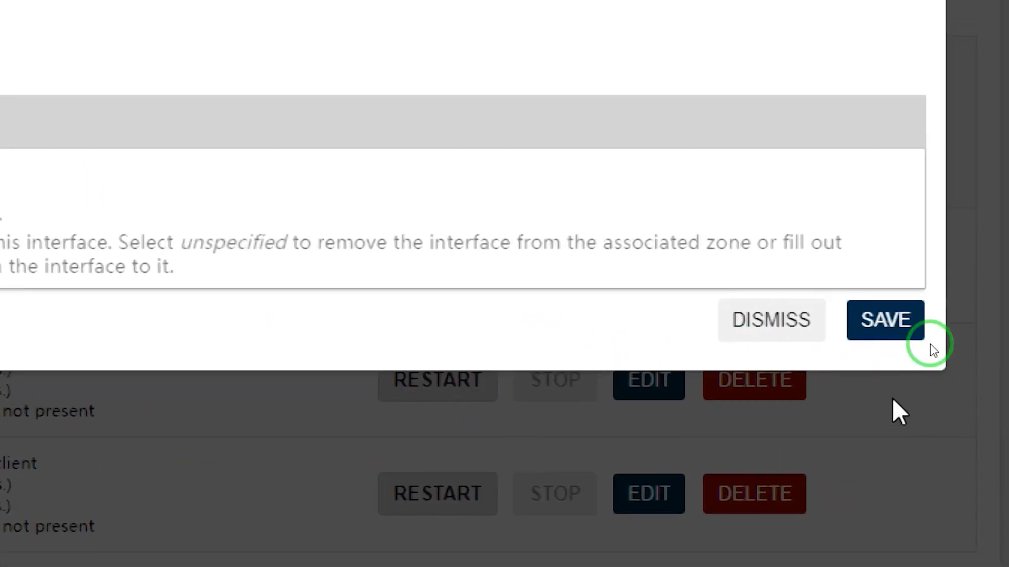
pyautogui.click(886, 329)
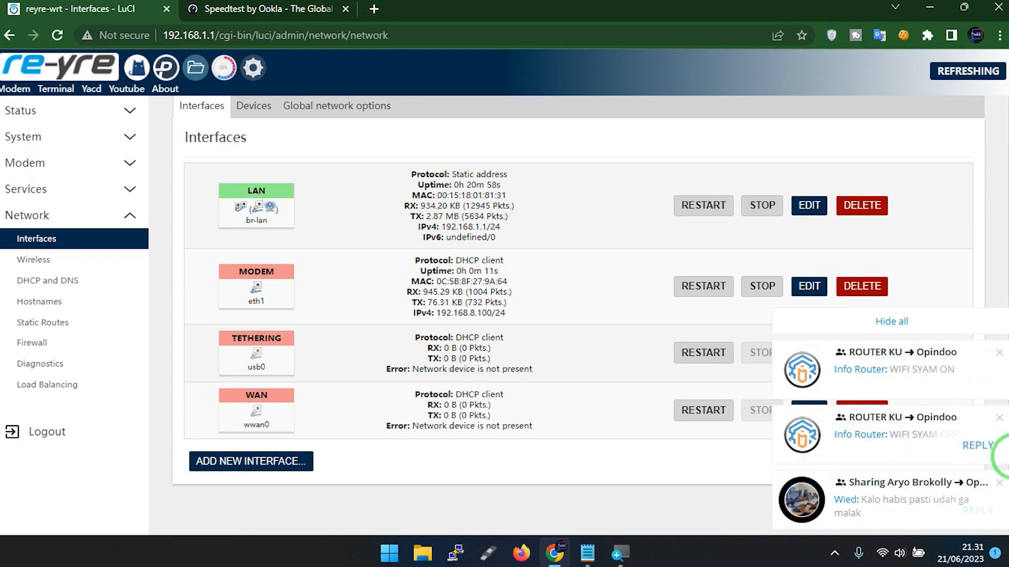
# Hide all chat pop-ups and stop further ones through the messaging app's tray icon, and check the MODEM interface's IPv4 address.
pyautogui.click(926, 326)
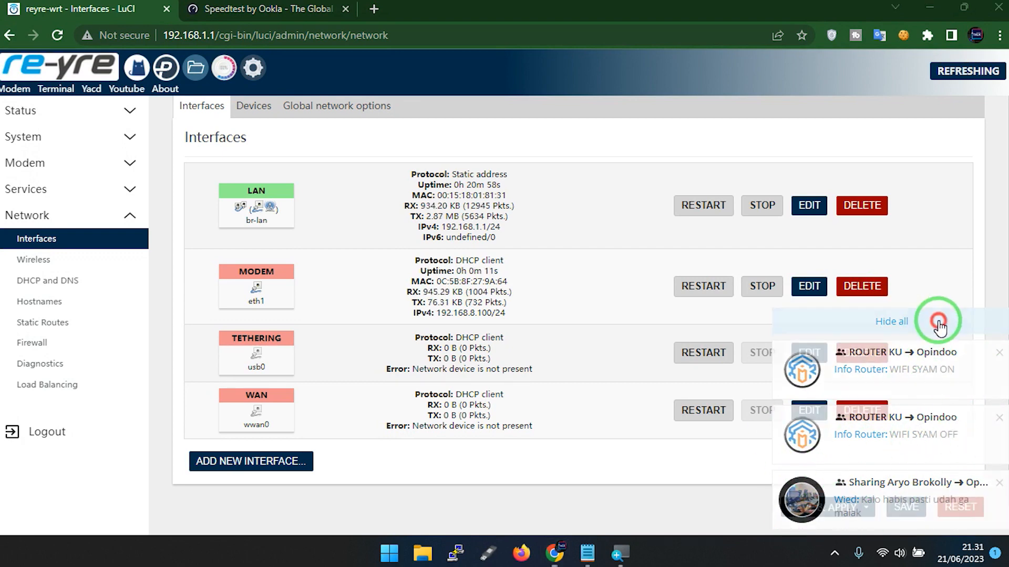
pyautogui.click(834, 554)
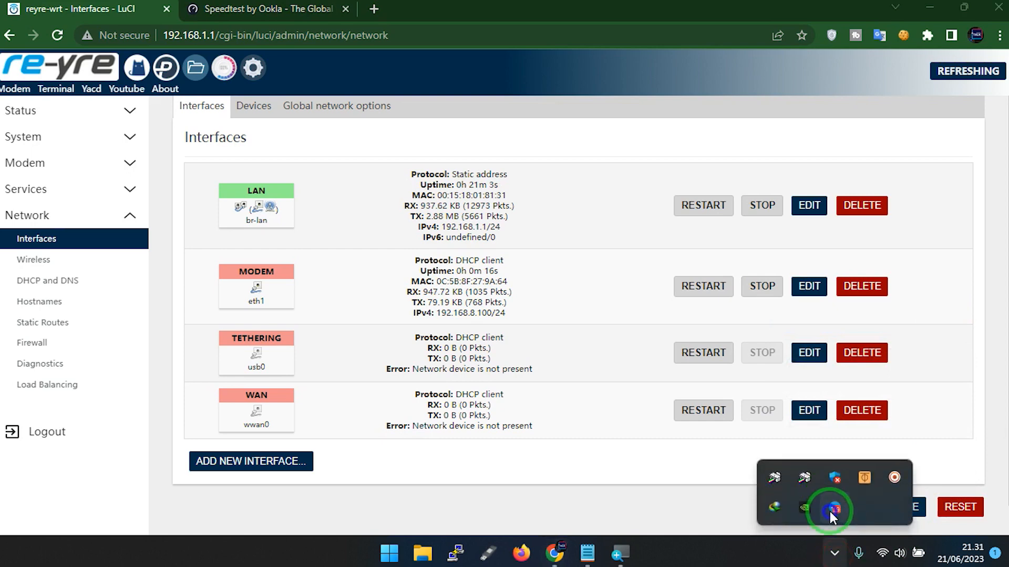
pyautogui.rightClick(831, 512)
pyautogui.click(864, 490)
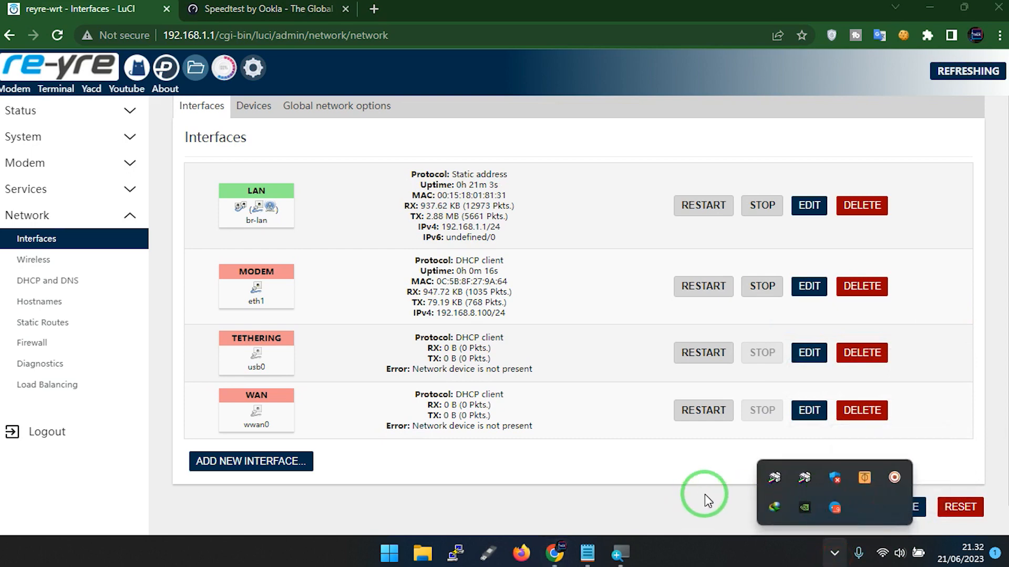
pyautogui.click(635, 486)
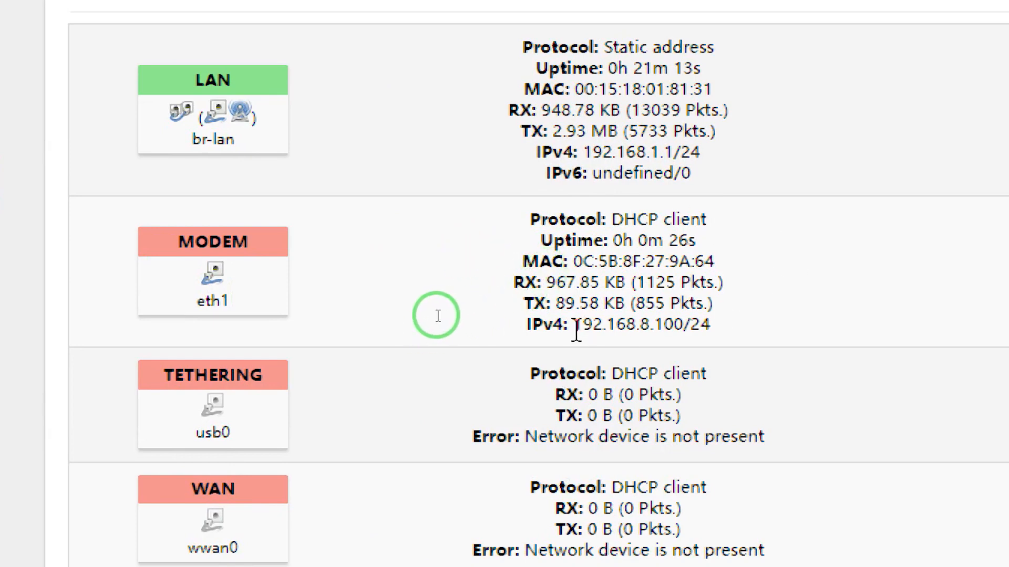
pyautogui.moveTo(573, 330); pyautogui.dragTo(607, 330)
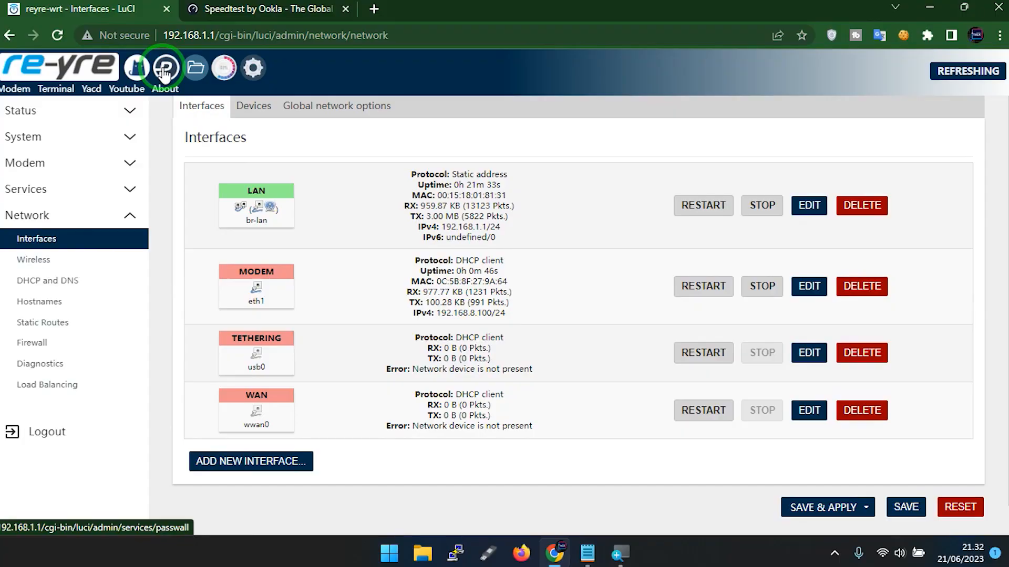
# Open Pass Wall's Other Settings and review the Delay Start and Open and close Daemon options.
pyautogui.click(165, 69)
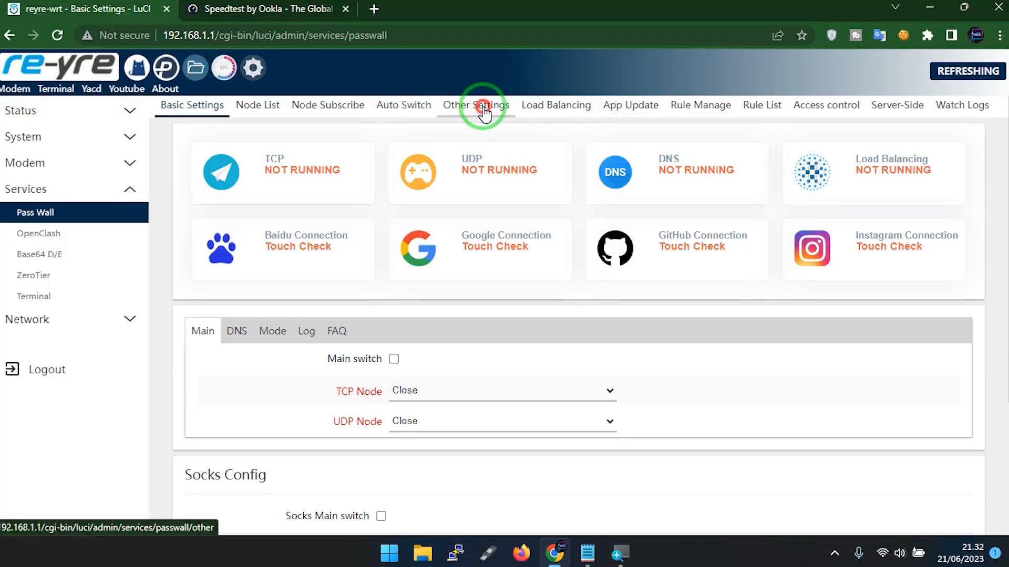
pyautogui.click(484, 108)
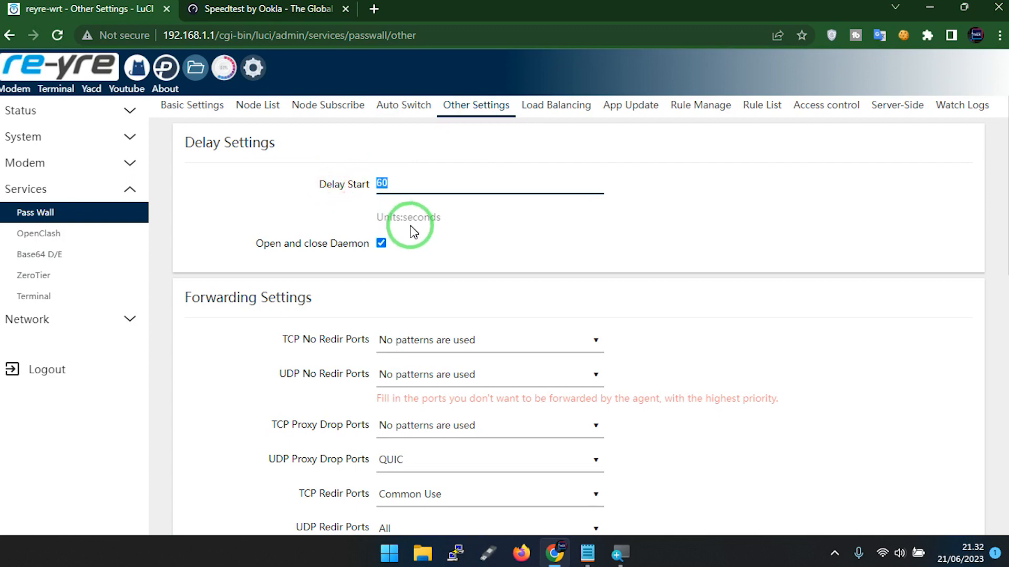
pyautogui.scroll(-2, 337, 205)
pyautogui.moveTo(272, 173); pyautogui.dragTo(387, 169)
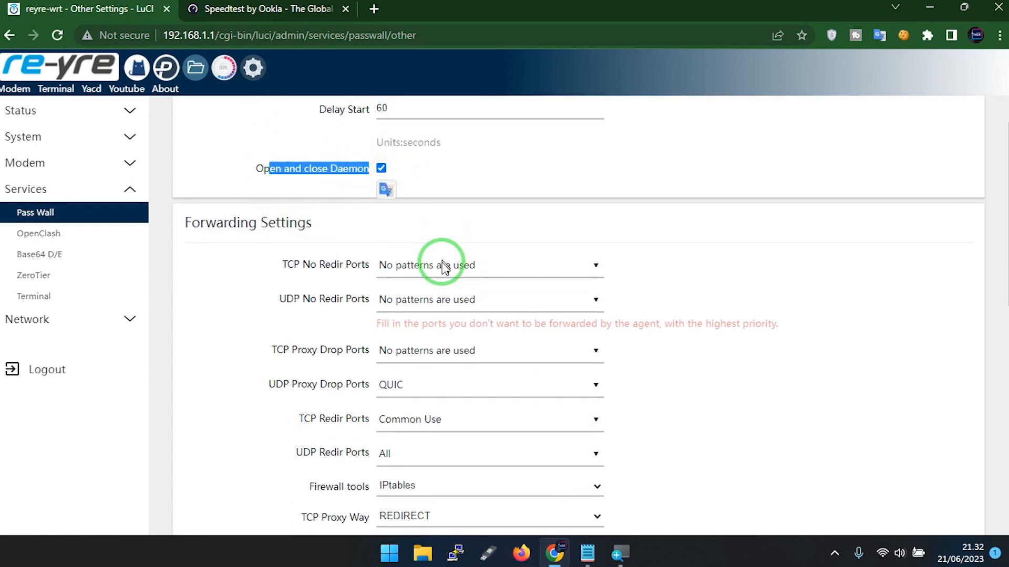
# Set TCP Redir Ports to All in Pass Wall's Forwarding Settings.
pyautogui.scroll(-3, 474, 260)
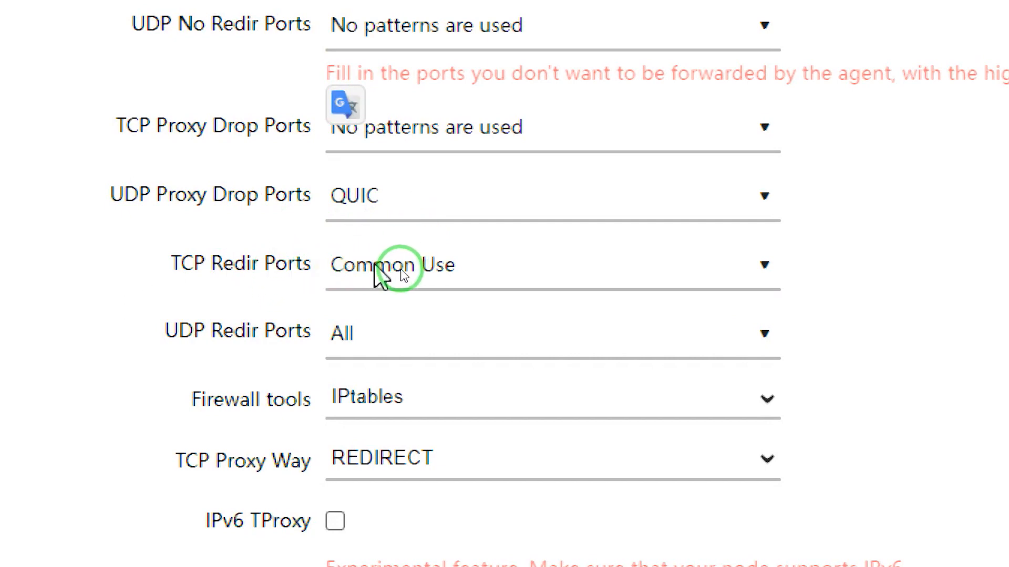
pyautogui.doubleClick(286, 278)
pyautogui.click(455, 275)
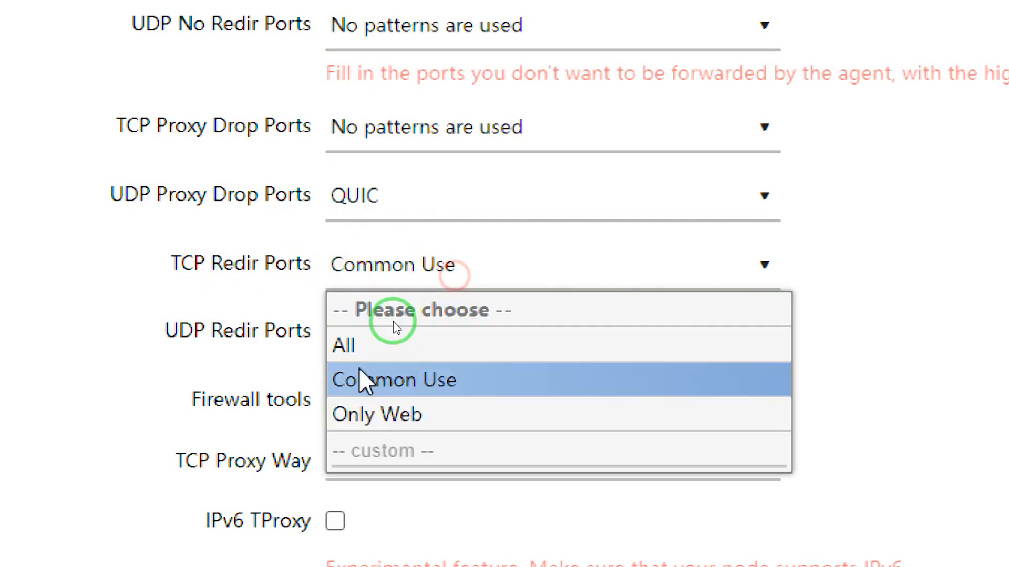
pyautogui.click(388, 351)
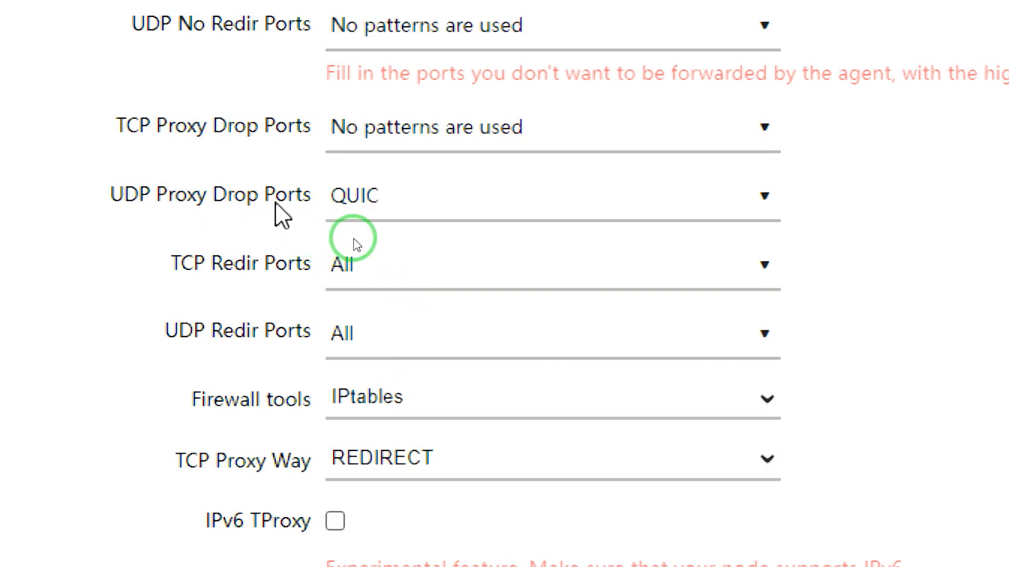
# Switch UDP Proxy Drop Ports between No patterns are used and QUIC, leaving it on No patterns are used.
pyautogui.click(412, 213)
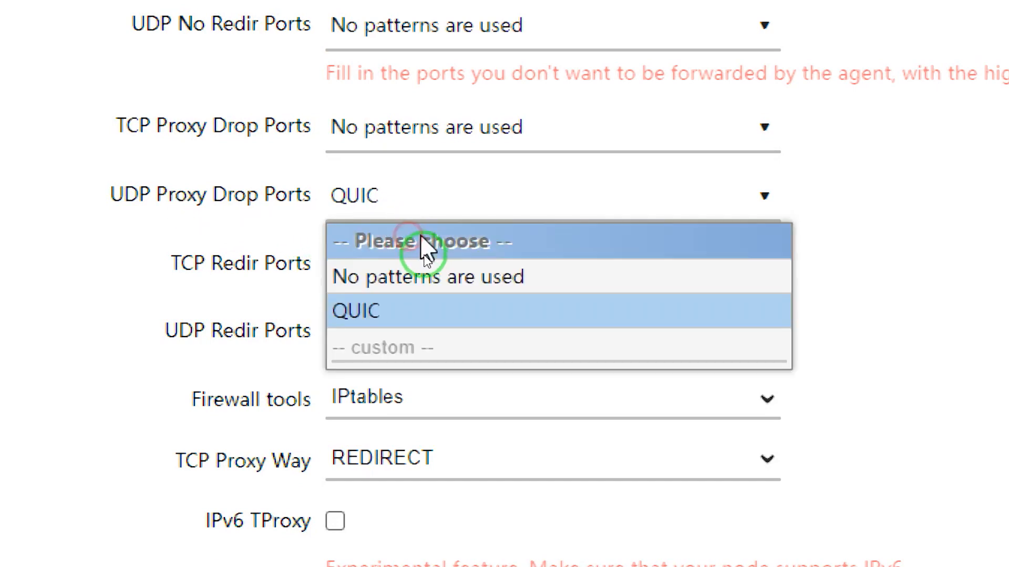
pyautogui.click(481, 278)
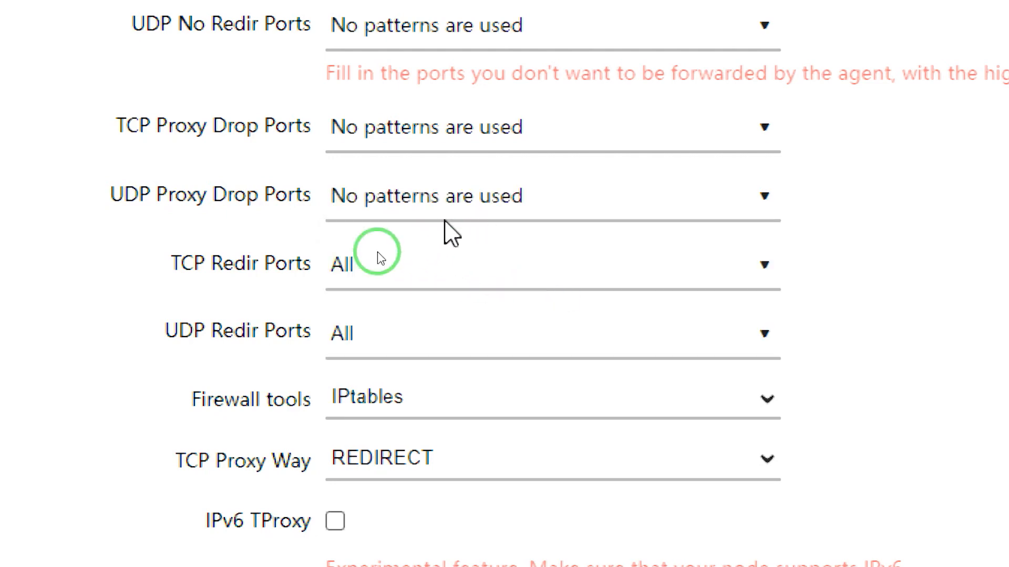
pyautogui.click(420, 231)
pyautogui.click(435, 312)
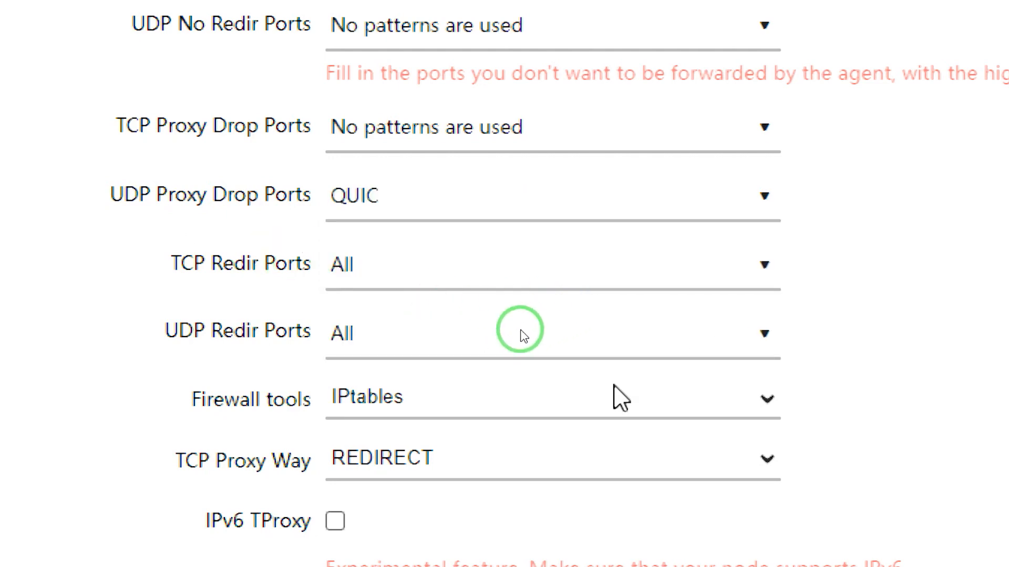
pyautogui.click(389, 222)
pyautogui.click(421, 281)
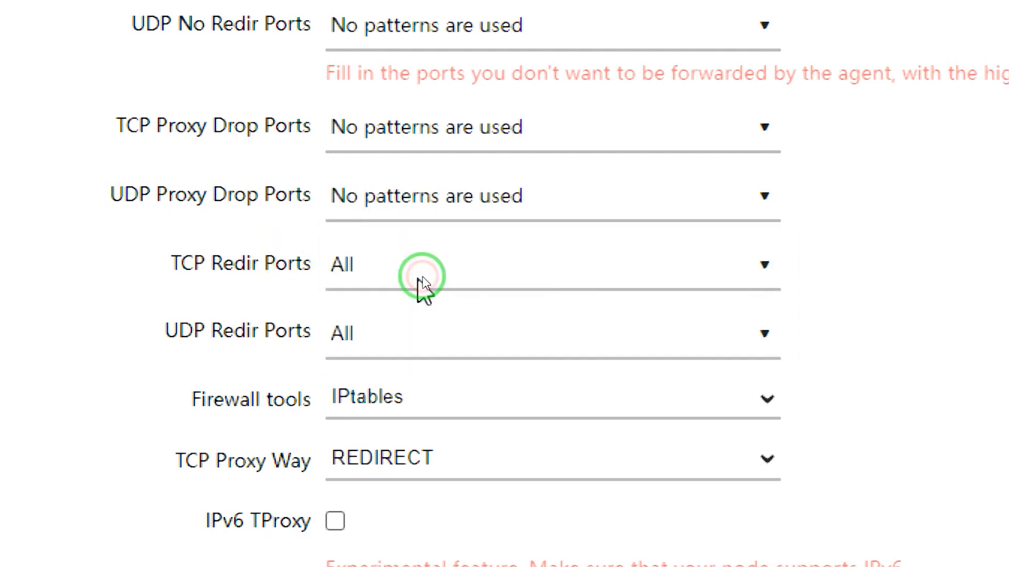
# Review the redirect and drop ports, proxy way and sniffing options in Pass Wall's Forwarding Settings.
pyautogui.scroll(3, 423, 288)
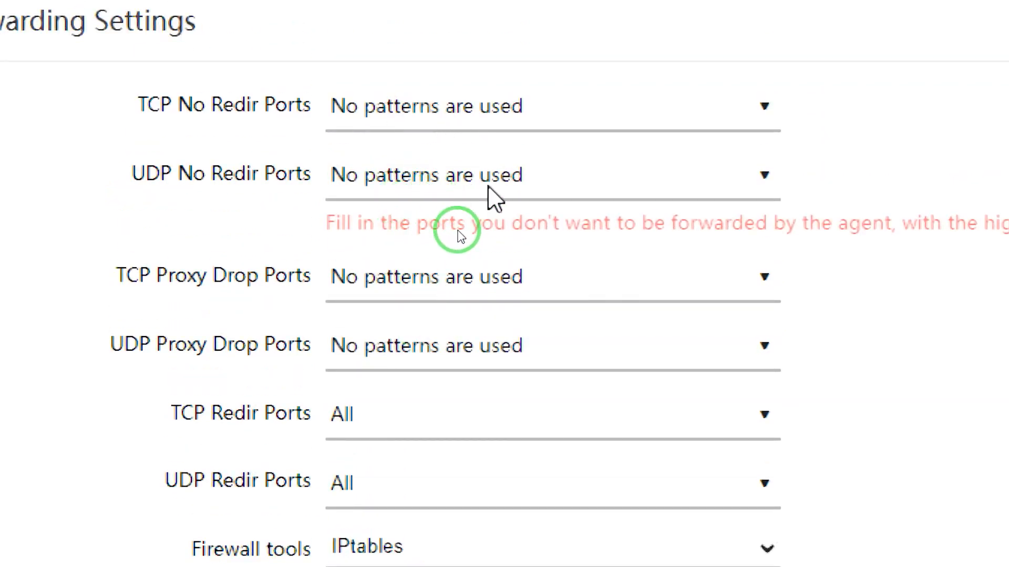
pyautogui.scroll(-3, 422, 355)
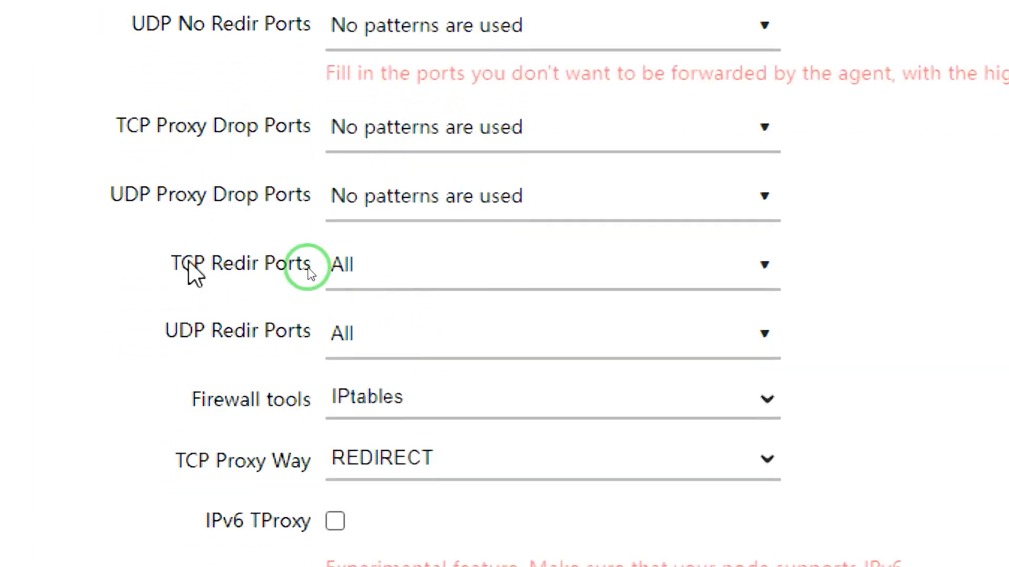
pyautogui.moveTo(172, 263); pyautogui.dragTo(303, 264)
pyautogui.moveTo(330, 307); pyautogui.dragTo(462, 309)
pyautogui.scroll(-9, 457, 308)
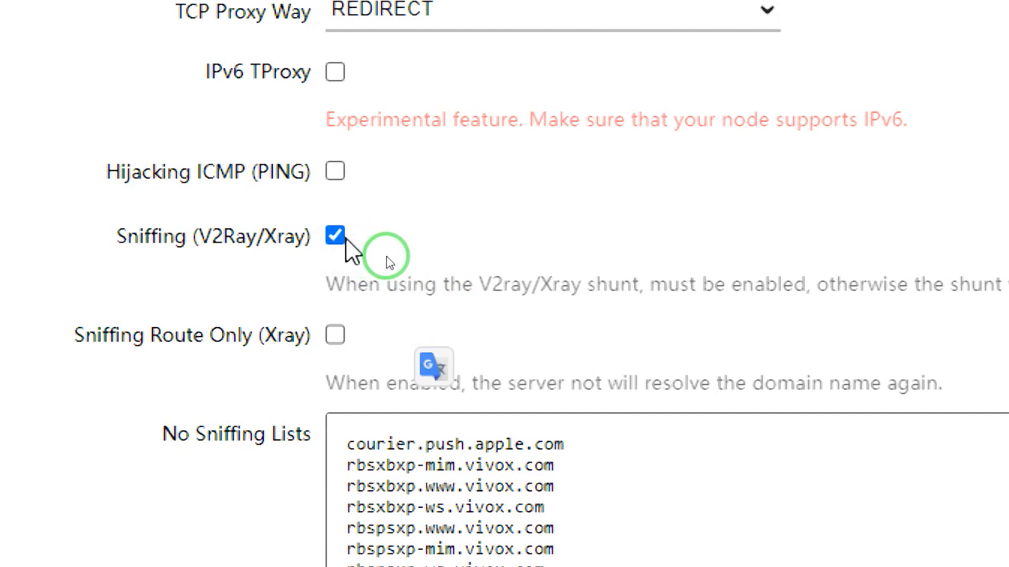
pyautogui.scroll(-6, 388, 264)
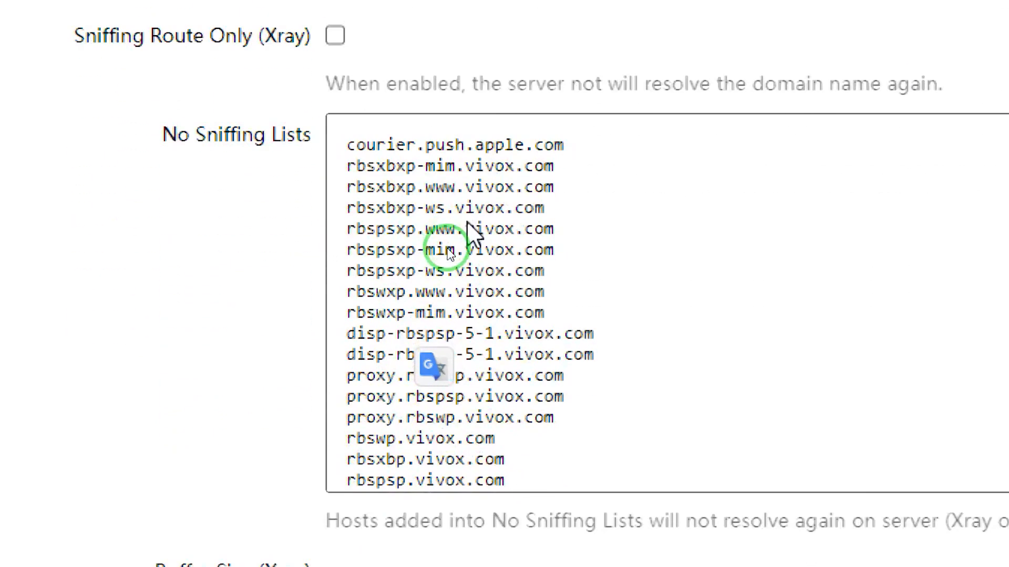
pyautogui.scroll(2, 400, 255)
pyautogui.scroll(4, 391, 254)
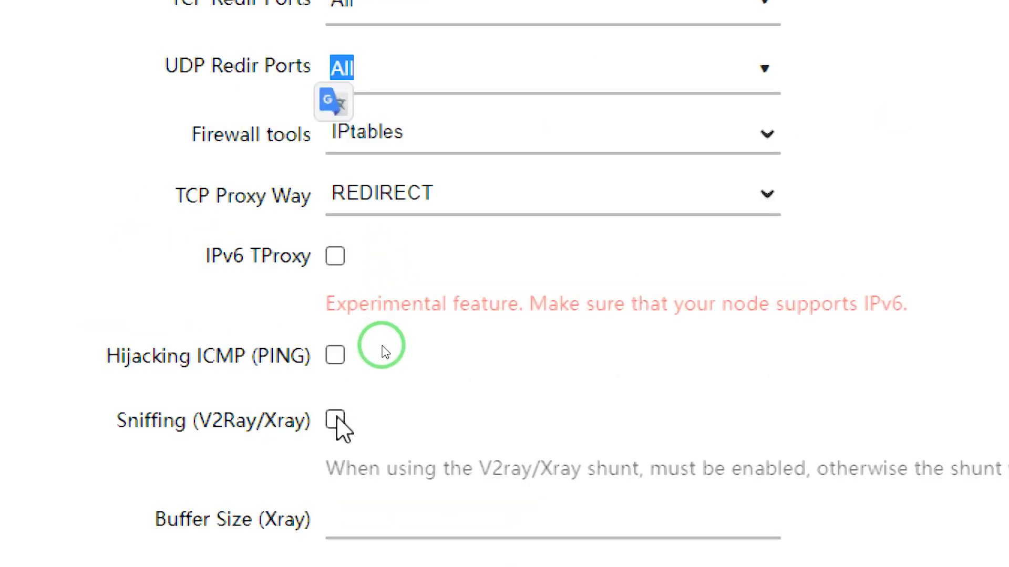
# Enable Sniffing (V2Ray/Xray) in Forwarding Settings and save Pass Wall's Other Settings.
pyautogui.click(335, 421)
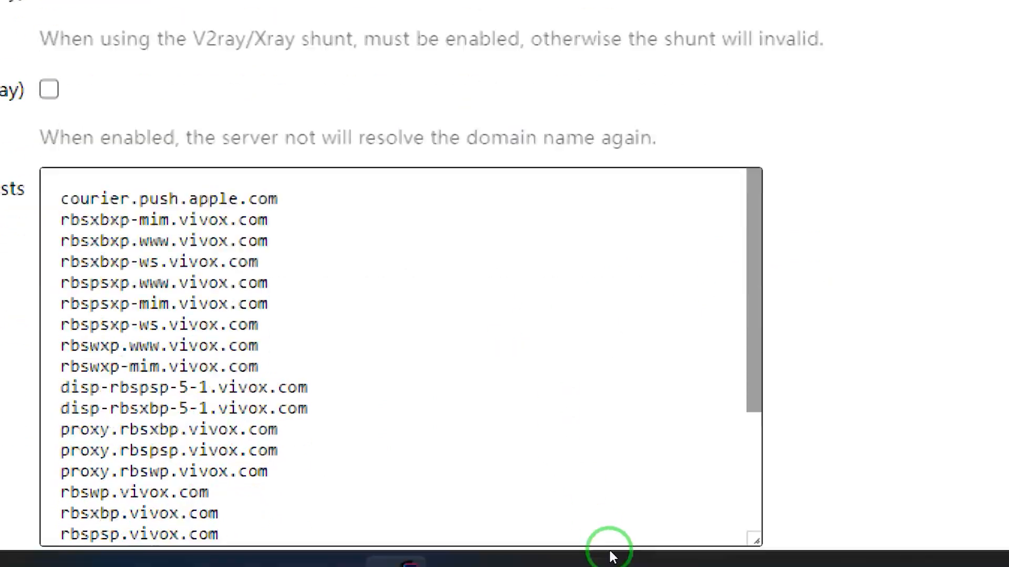
pyautogui.scroll(-3, 605, 541)
pyautogui.scroll(-5, 883, 462)
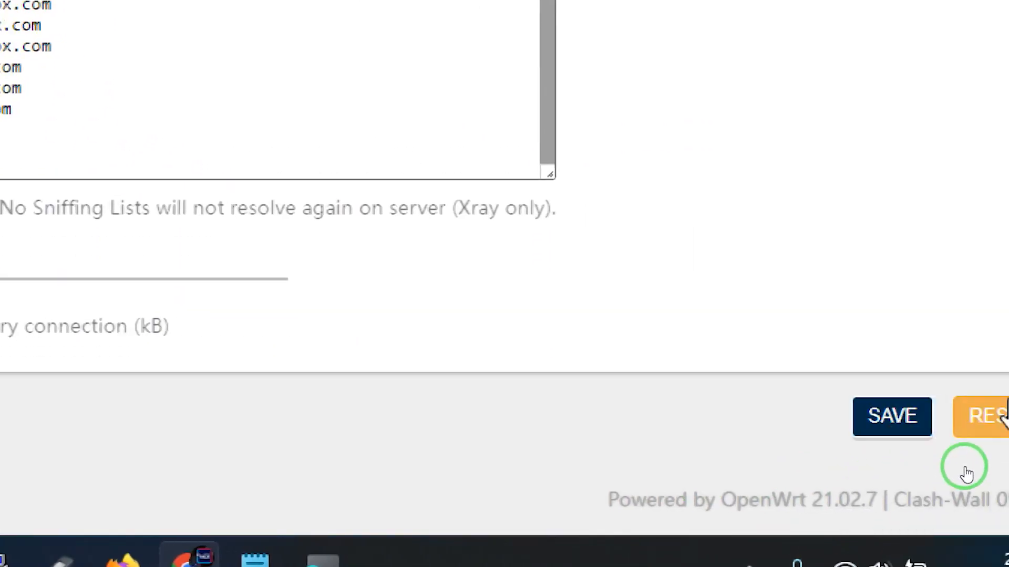
pyautogui.click(877, 423)
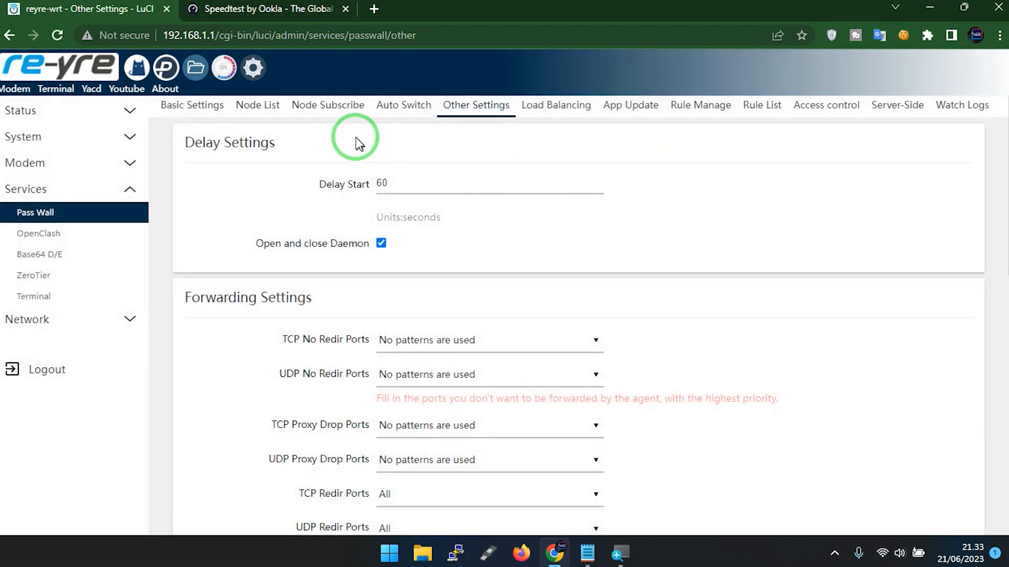
# Delete the existing Xray Shunt node from Pass Wall's Node List.
pyautogui.click(326, 105)
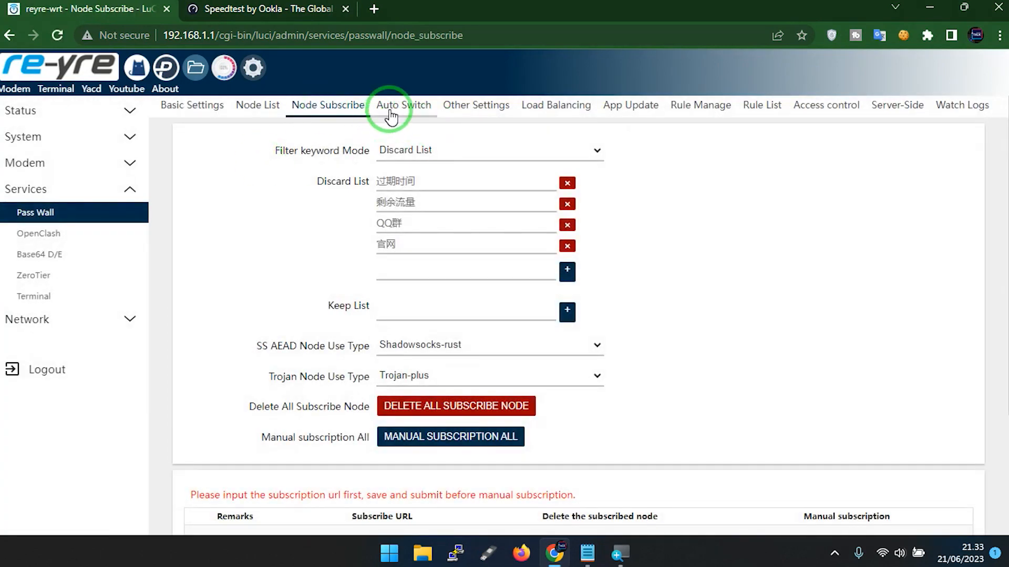
pyautogui.click(390, 107)
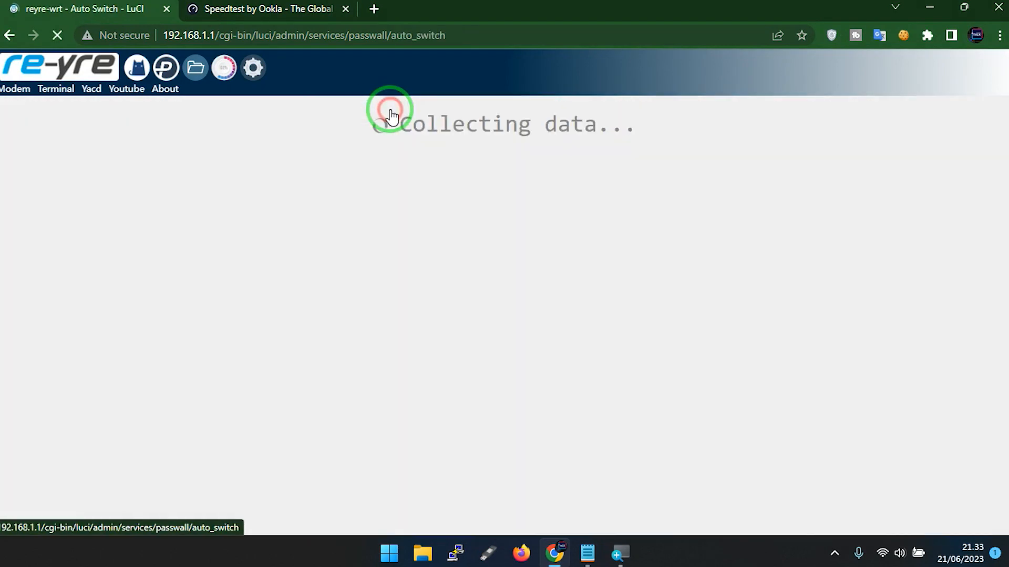
pyautogui.click(261, 117)
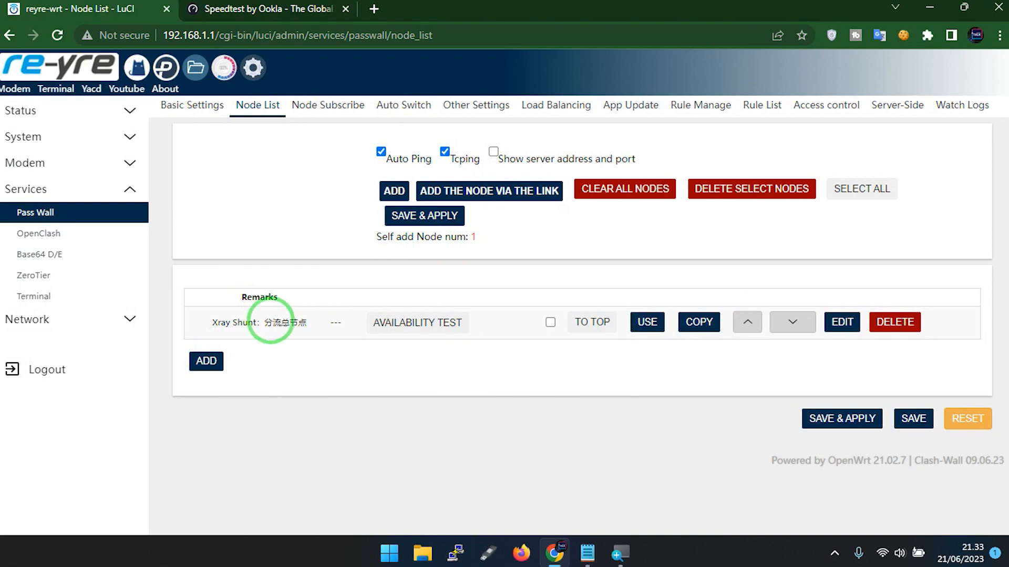
pyautogui.click(895, 322)
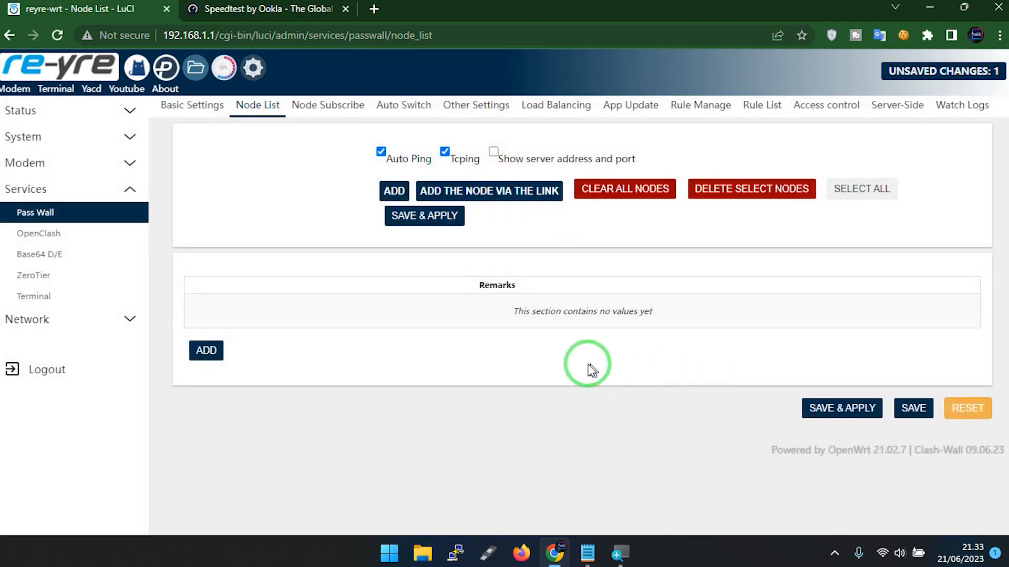
# Add a new Pass Wall node and copy the Trojan WS account's password from the Notepad notes.
pyautogui.click(207, 352)
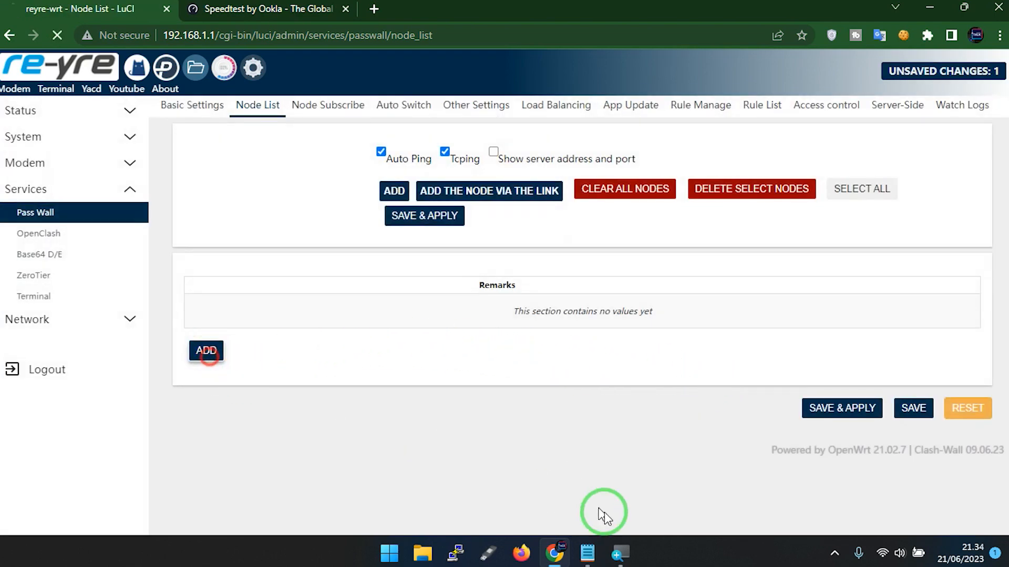
pyautogui.click(587, 552)
pyautogui.click(210, 271)
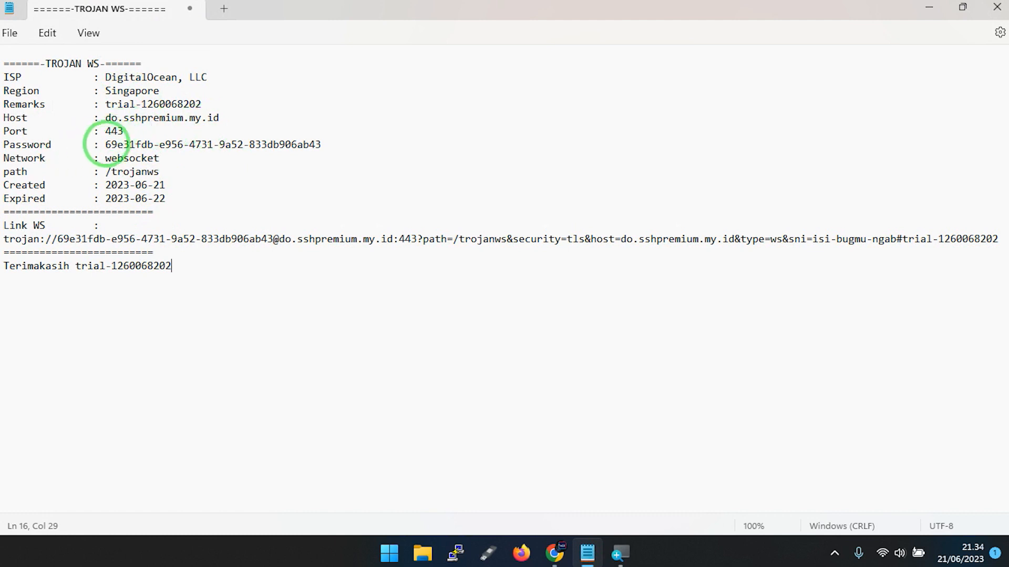
pyautogui.moveTo(111, 144); pyautogui.dragTo(338, 144)
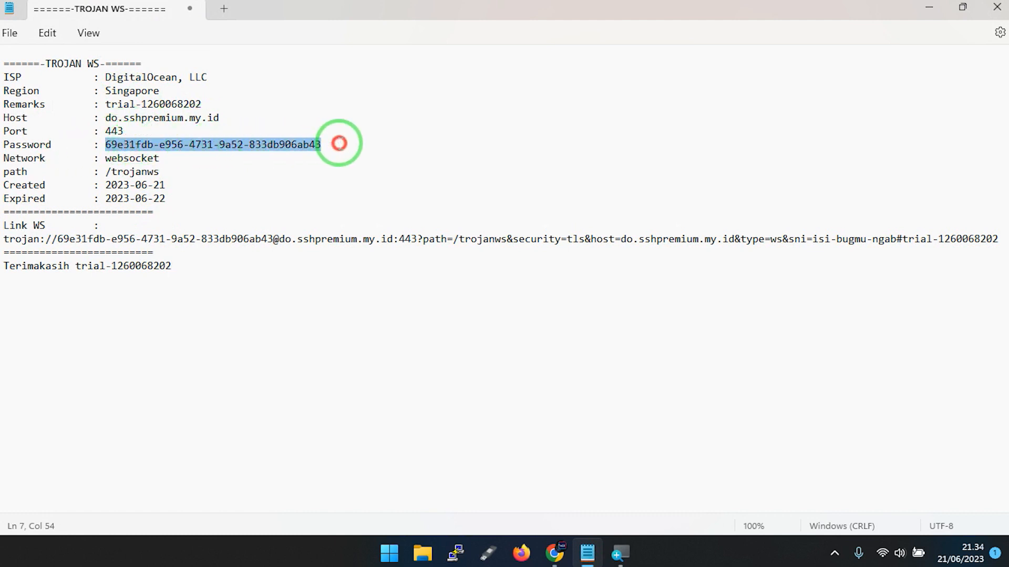
pyautogui.rightClick(318, 145)
pyautogui.click(359, 225)
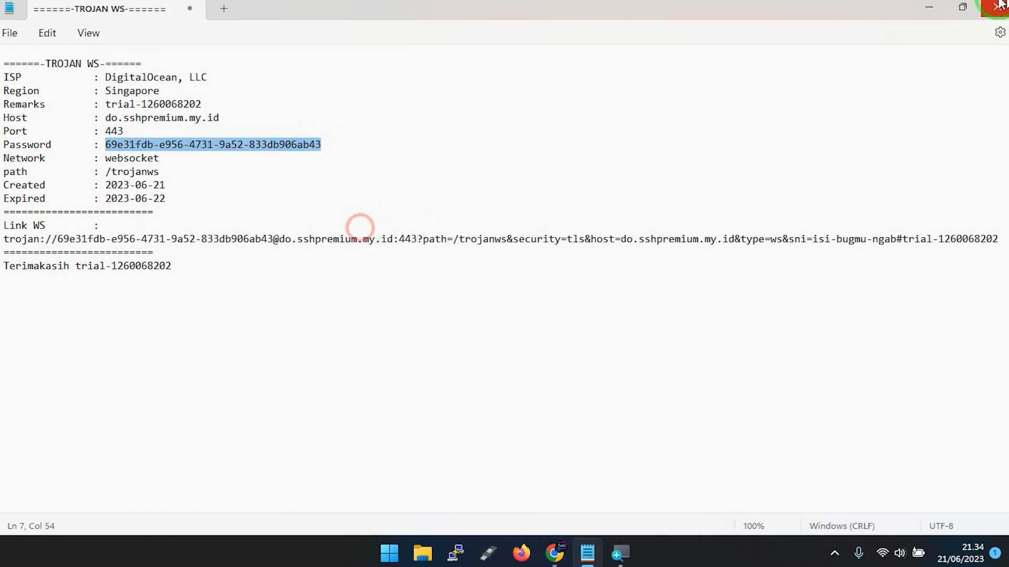
pyautogui.click(933, 6)
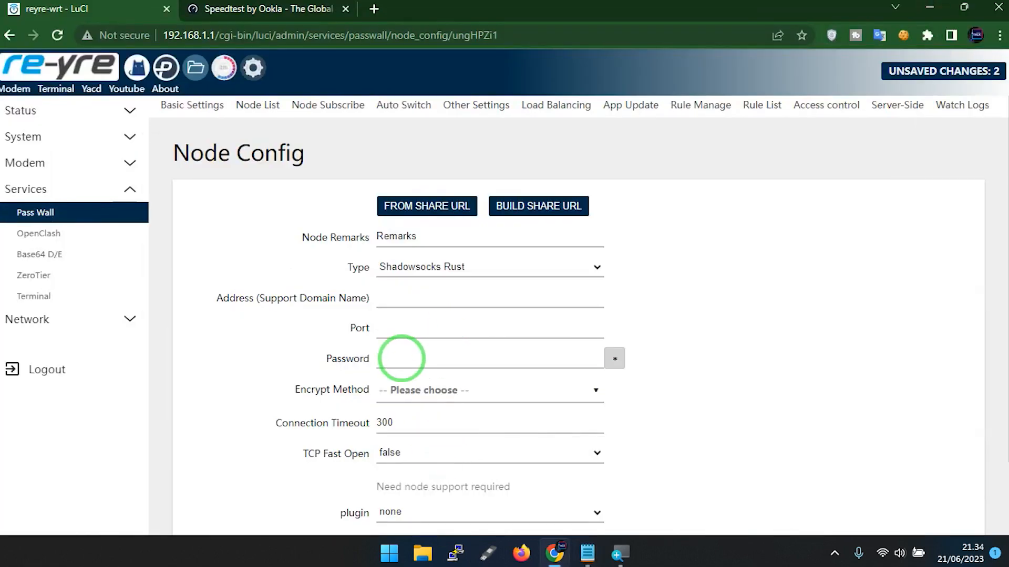
# Paste the account password into the new node's Password field and set its Port to 443.
pyautogui.click(402, 359)
pyautogui.rightClick(522, 360)
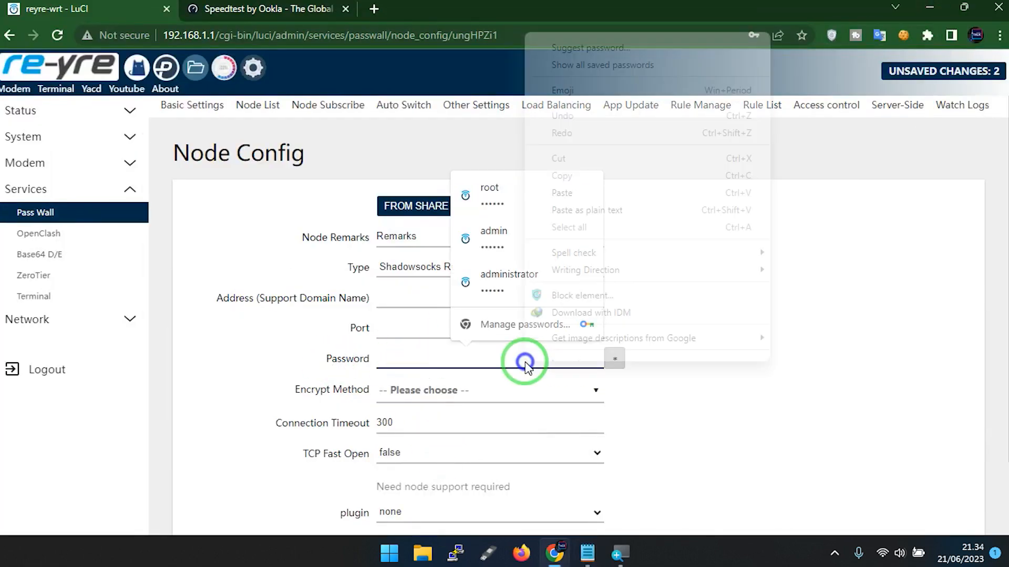
pyautogui.click(561, 196)
pyautogui.click(426, 328)
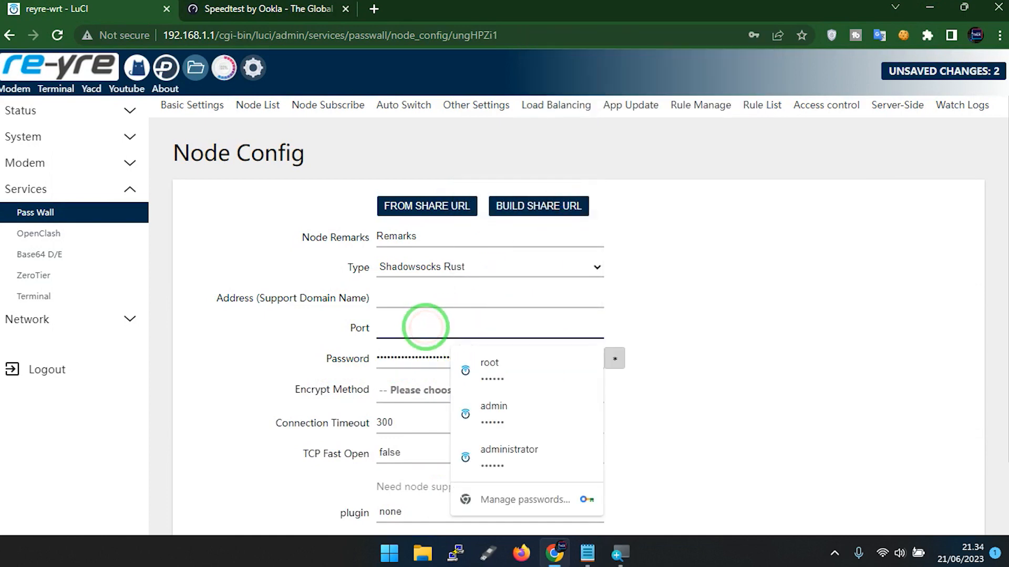
pyautogui.write('443')
# Copy the host do.sshpremium.my.id from the Notepad notes and return to the Node Config page.
pyautogui.click(587, 553)
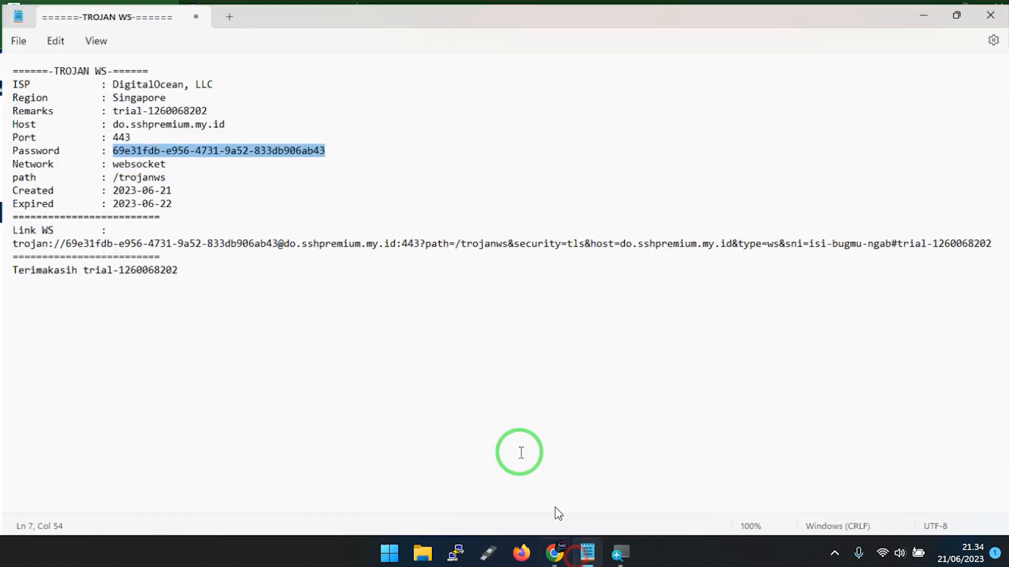
pyautogui.click(111, 130)
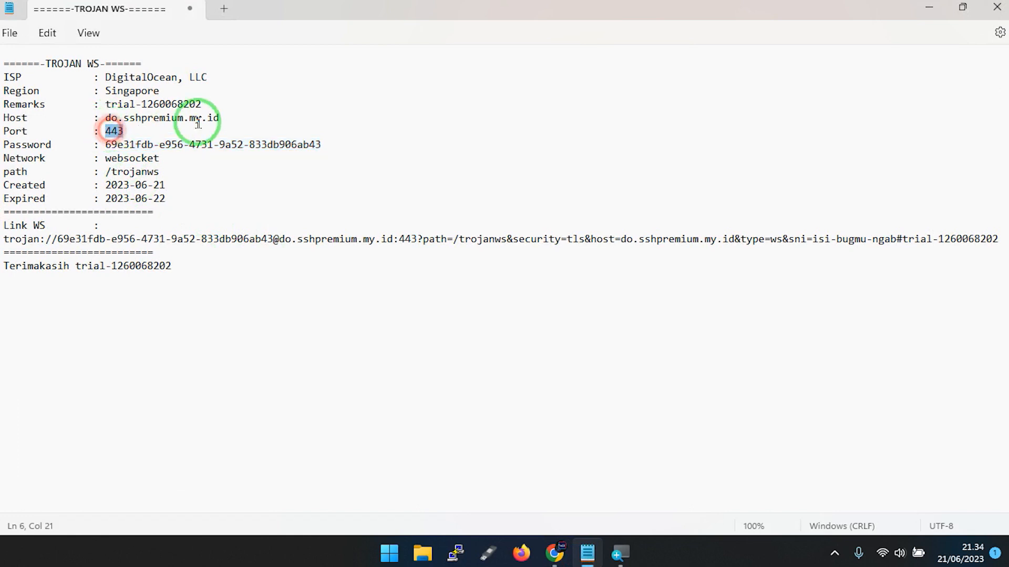
pyautogui.moveTo(221, 117); pyautogui.dragTo(103, 118)
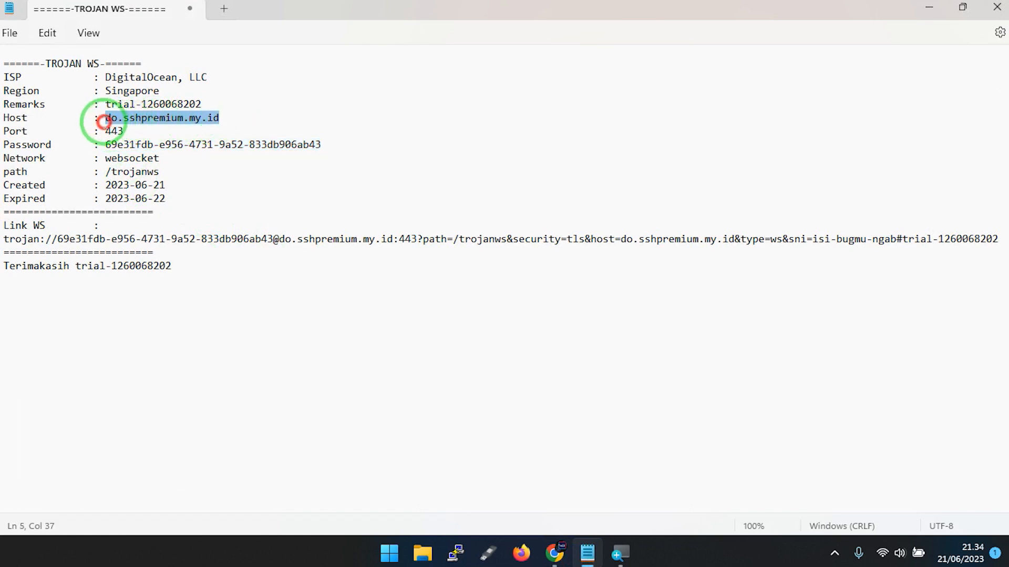
pyautogui.rightClick(126, 122)
pyautogui.click(171, 201)
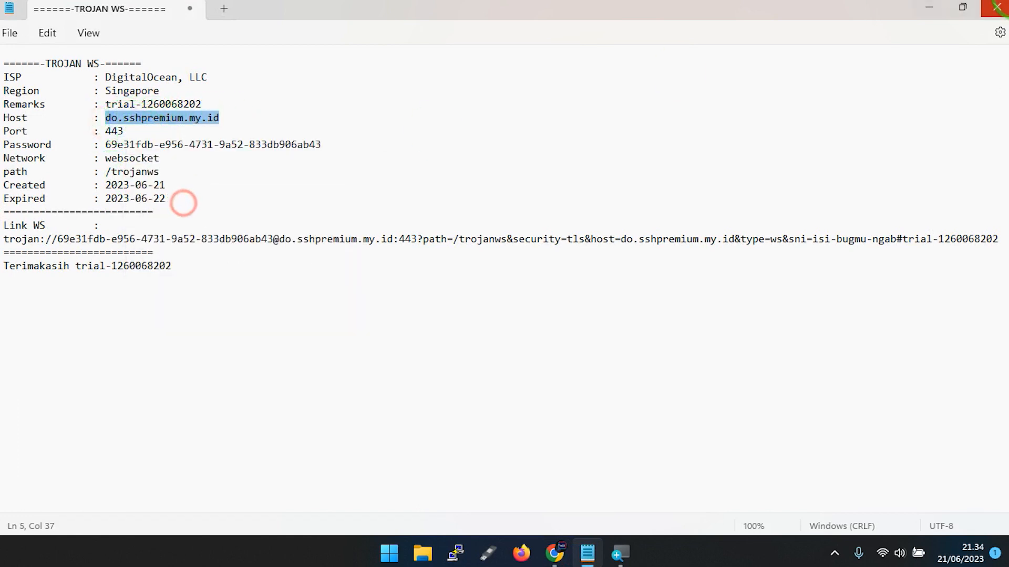
pyautogui.click(937, 4)
# Set the node's remarks to akrab, its type to Xray and its protocol to Trojan.
pyautogui.scroll(-2, 389, 357)
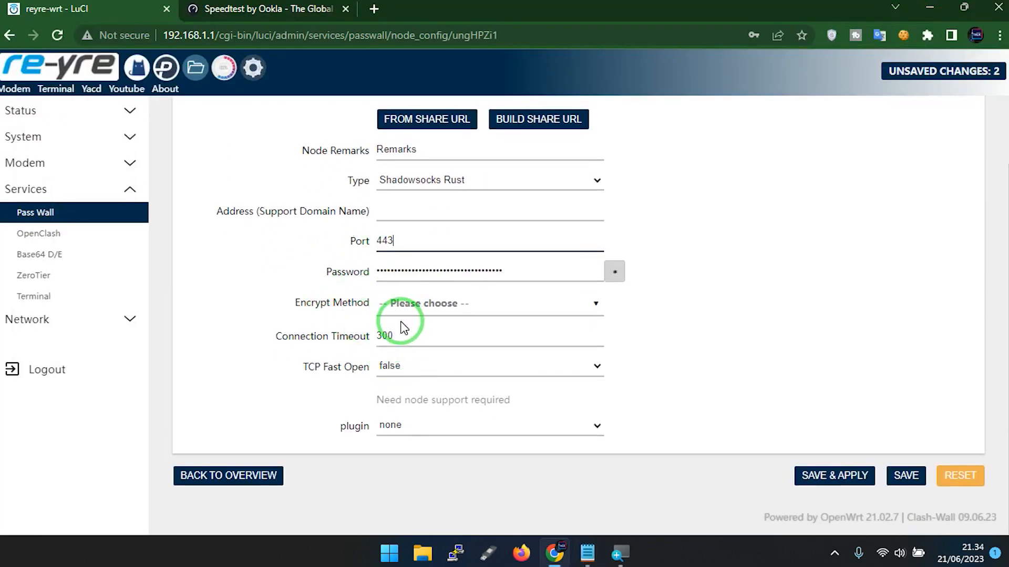
pyautogui.scroll(2, 402, 327)
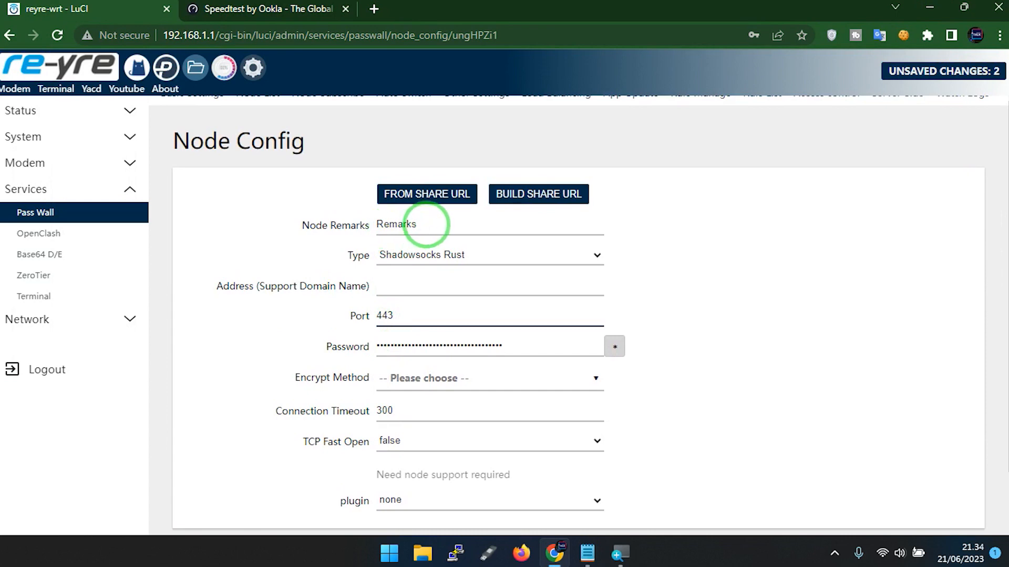
pyautogui.moveTo(426, 224); pyautogui.dragTo(353, 226)
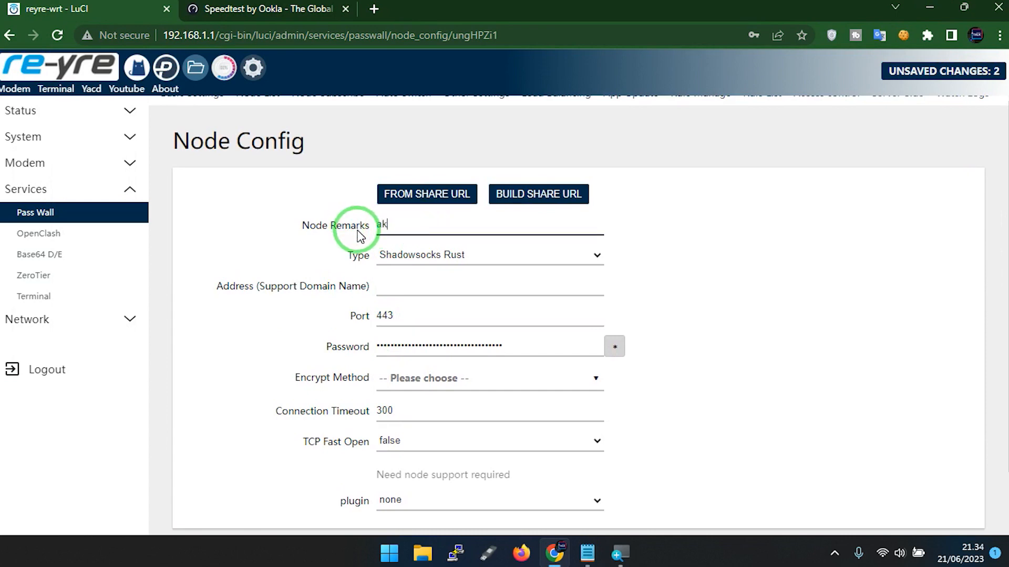
pyautogui.click(397, 263)
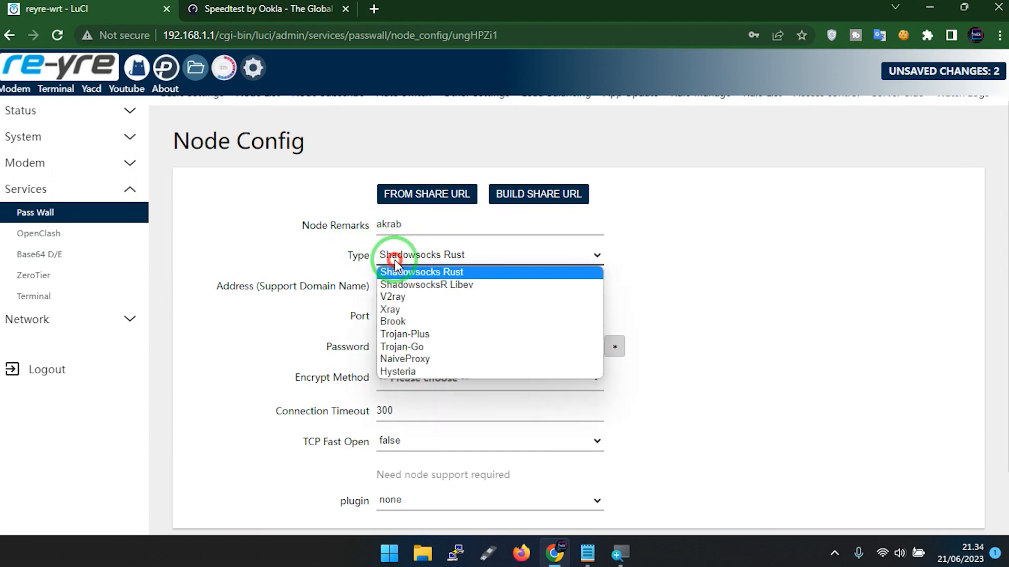
pyautogui.click(410, 309)
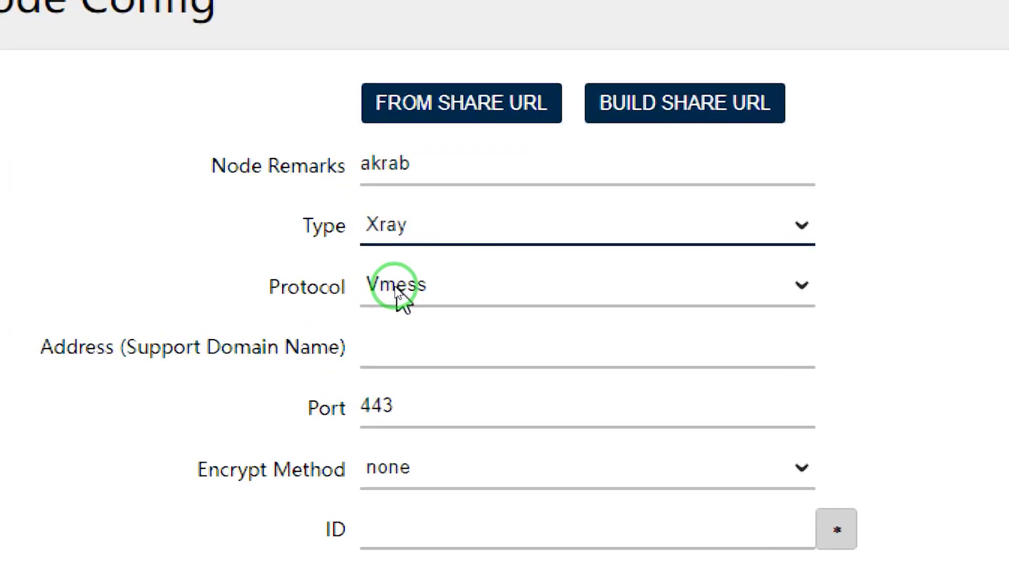
pyautogui.click(395, 288)
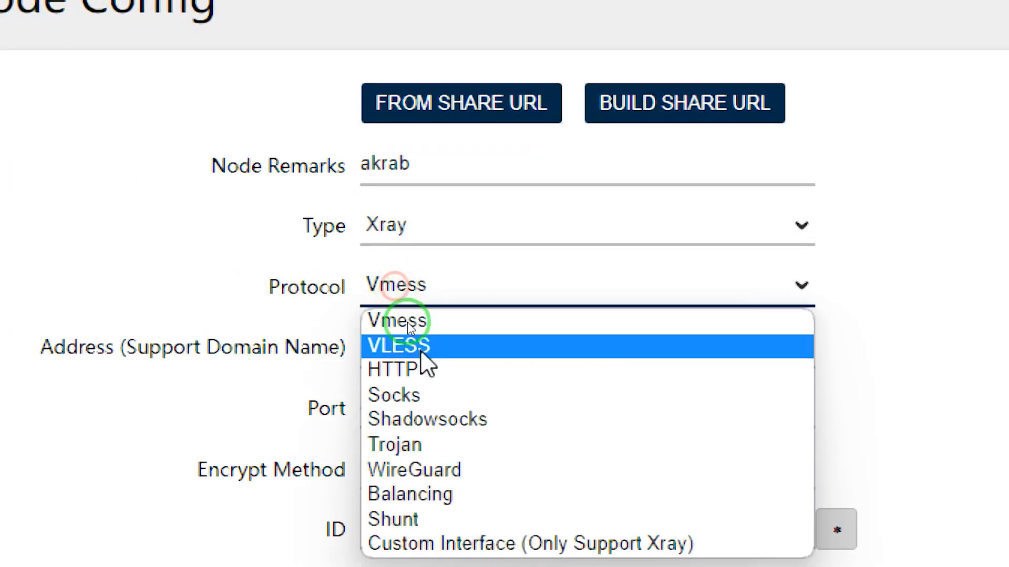
pyautogui.click(421, 446)
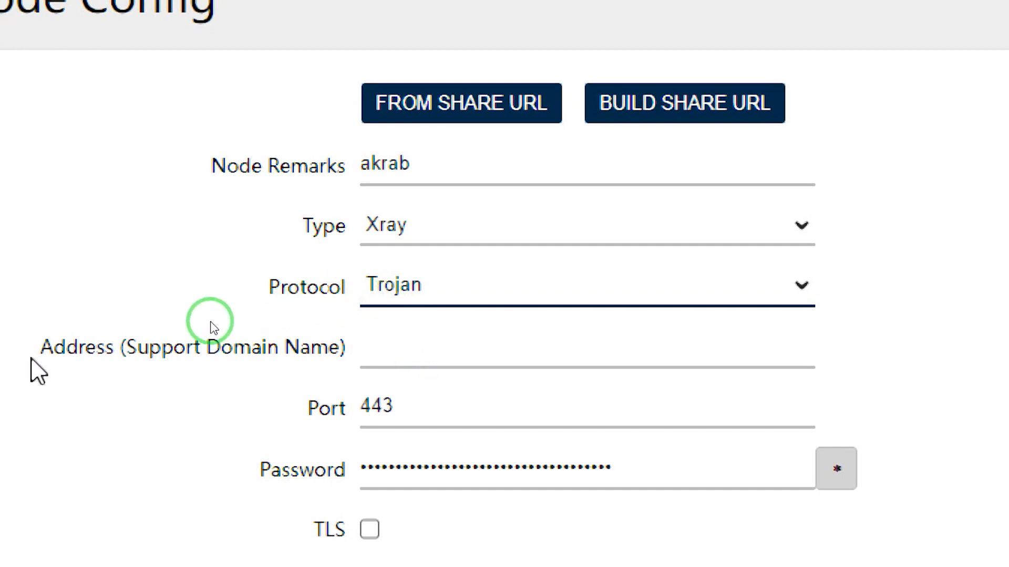
# Enter the copied host do.sshpremium.my.id as the node's Address (Support Domain Name).
pyautogui.moveTo(60, 358); pyautogui.dragTo(355, 366)
pyautogui.click(424, 346)
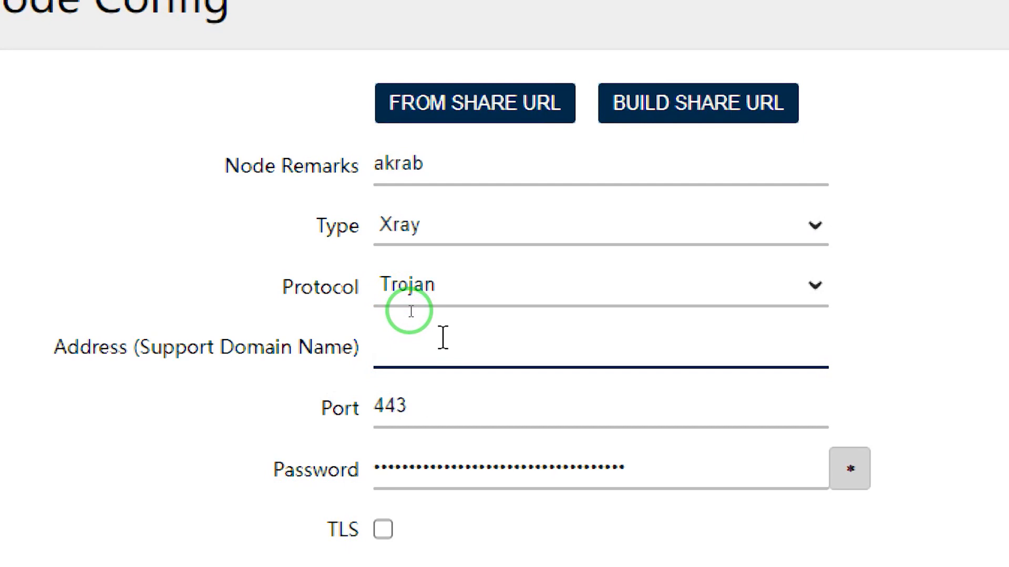
pyautogui.hotkey('ctrl', 'v')
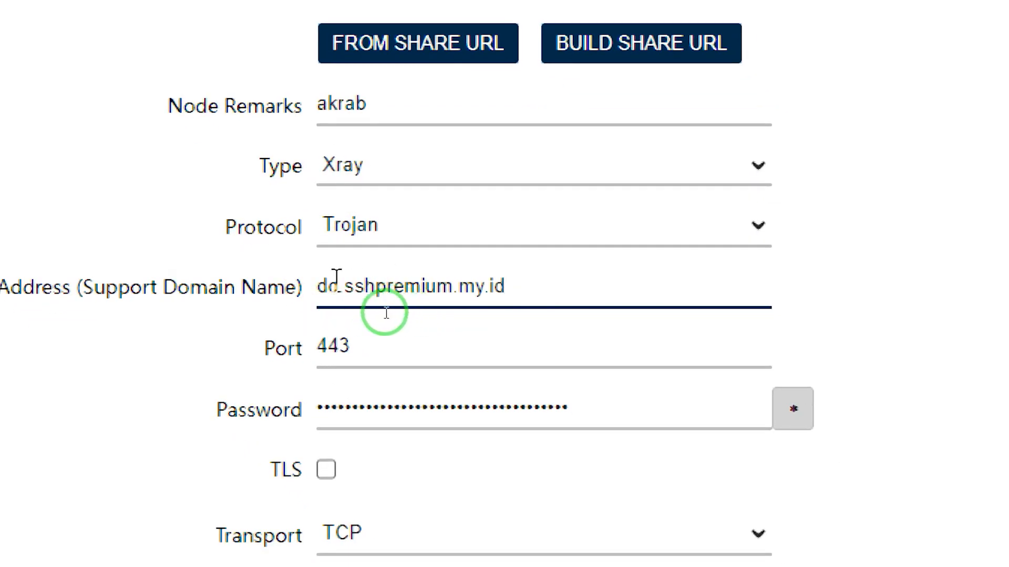
# Replace the node's Address (Support Domain Name) with the IP address 114.11.107.11.
pyautogui.hotkey('ctrl', 'a')
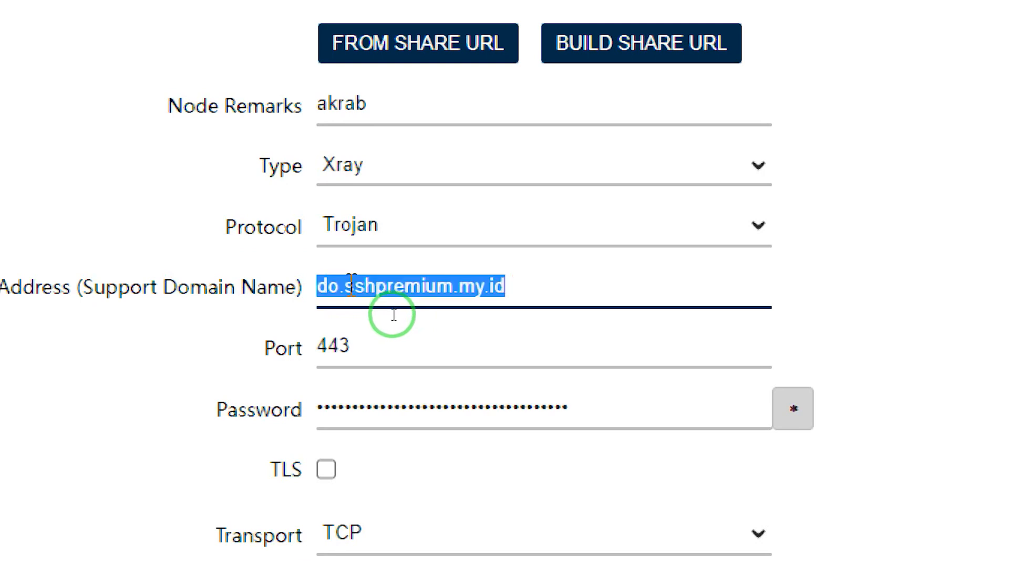
pyautogui.write('11')
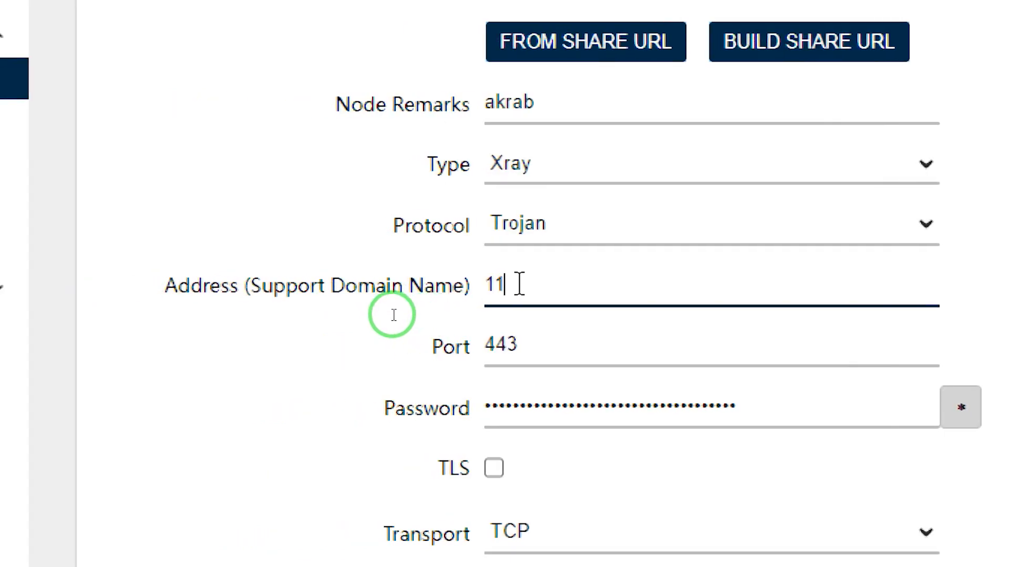
pyautogui.write('4.11.')
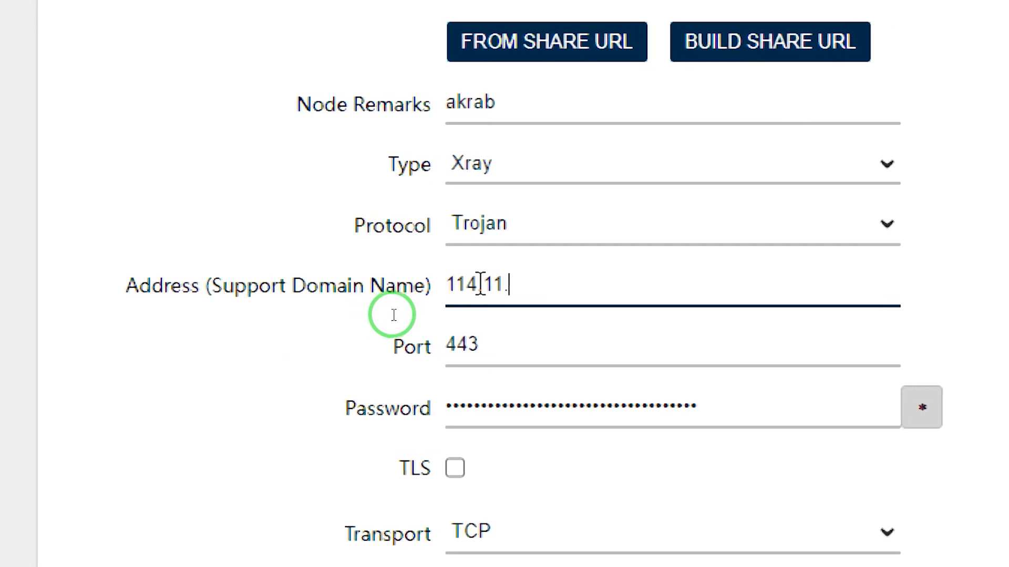
pyautogui.write('10')
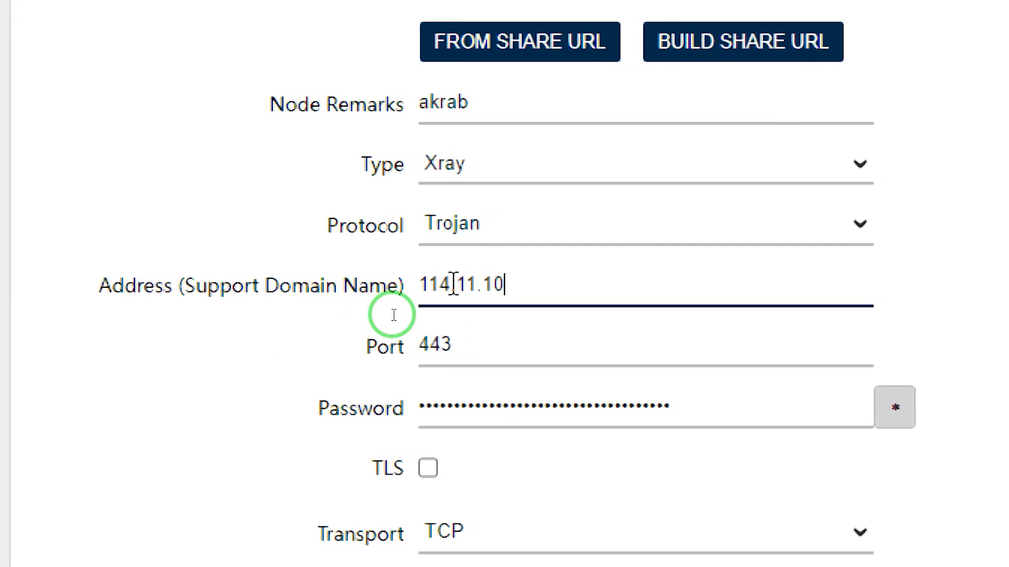
pyautogui.write('7.1')
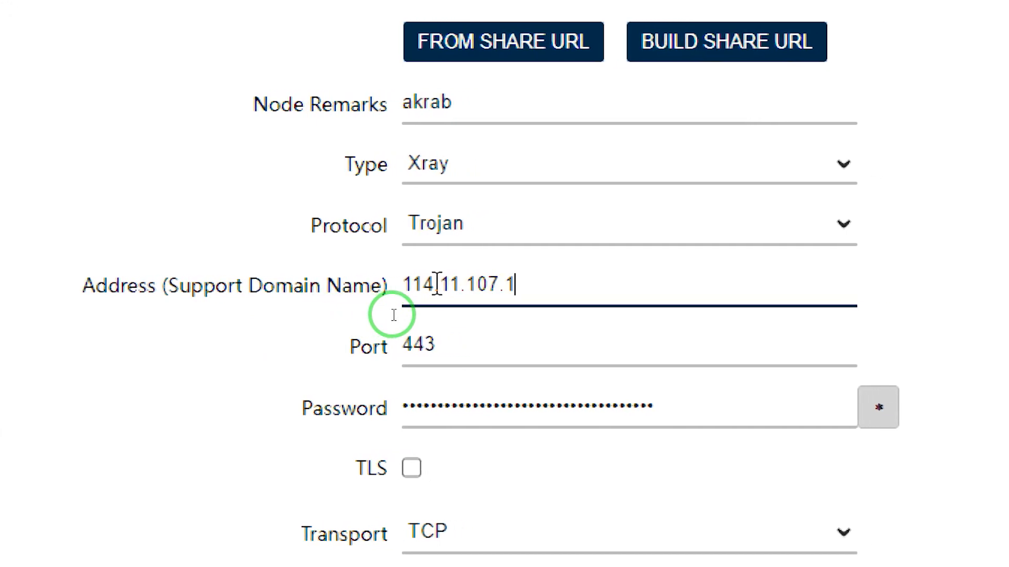
pyautogui.write('1')
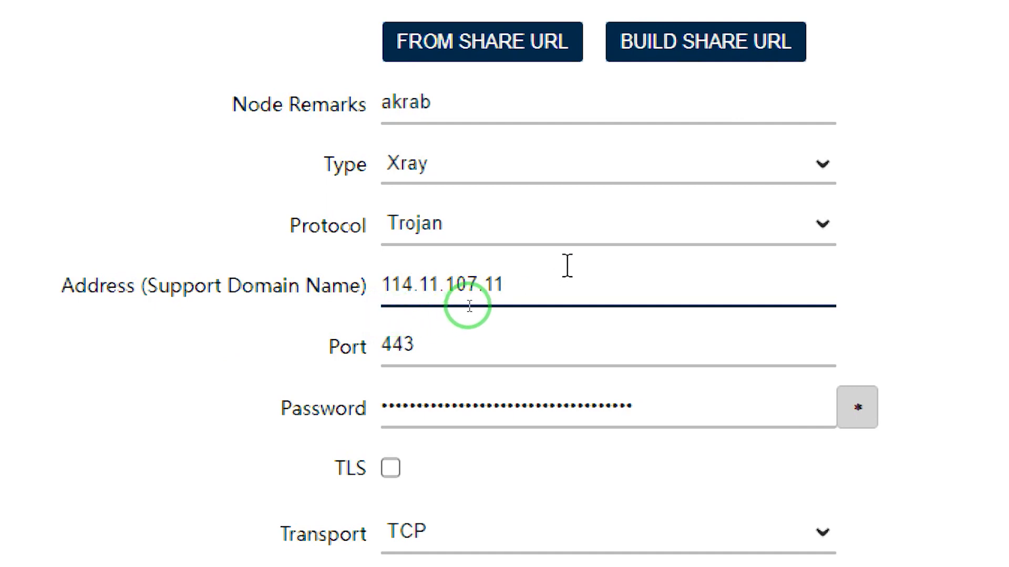
# Set the node's Address (Support Domain Name) to google.com.
pyautogui.moveTo(547, 282); pyautogui.dragTo(373, 301)
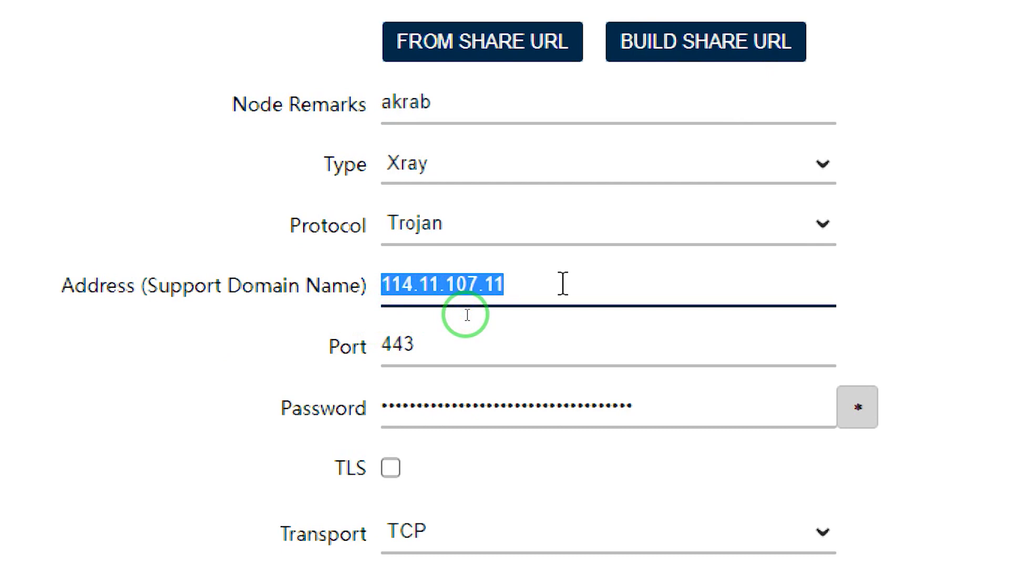
pyautogui.moveTo(562, 283); pyautogui.dragTo(139, 288)
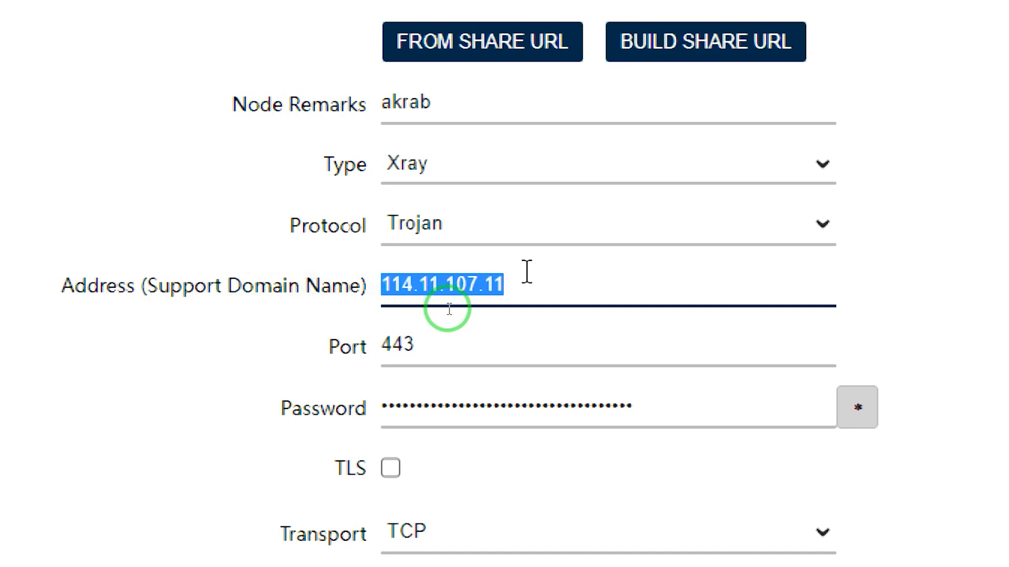
pyautogui.write('goog')
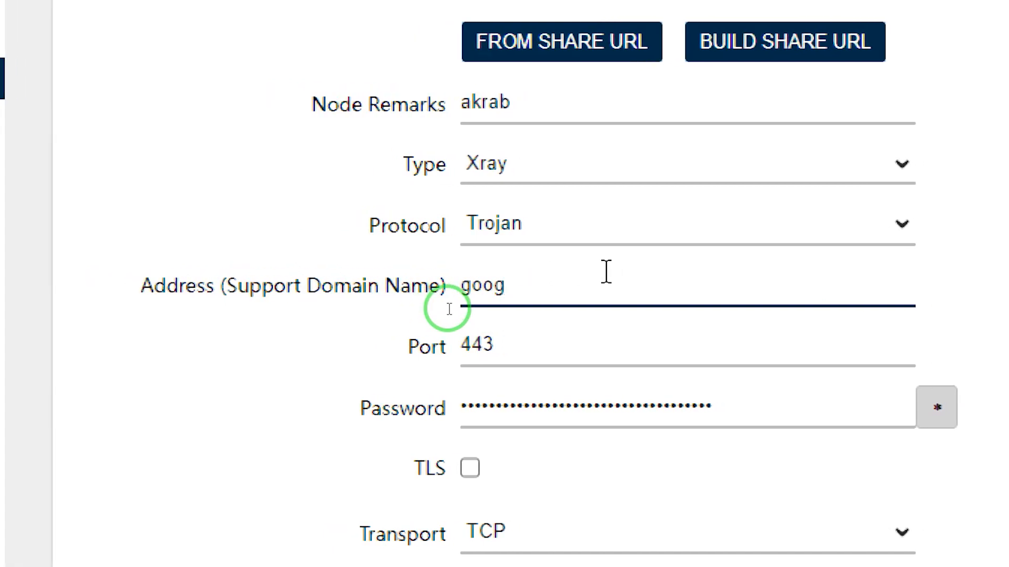
pyautogui.write('le.com')
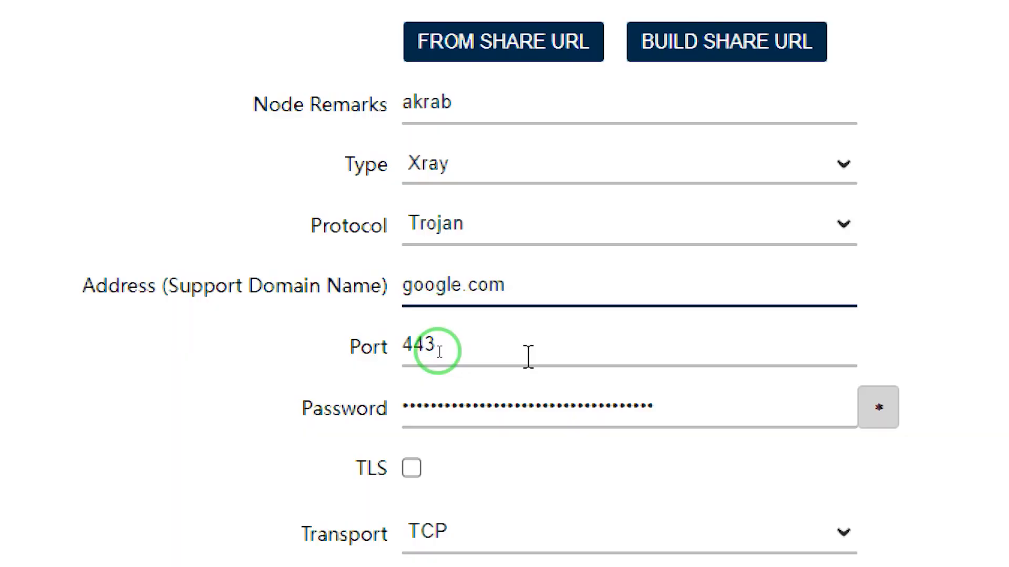
# Enable TLS for the node and keep its alpn option at Default.
pyautogui.scroll(-3, 525, 352)
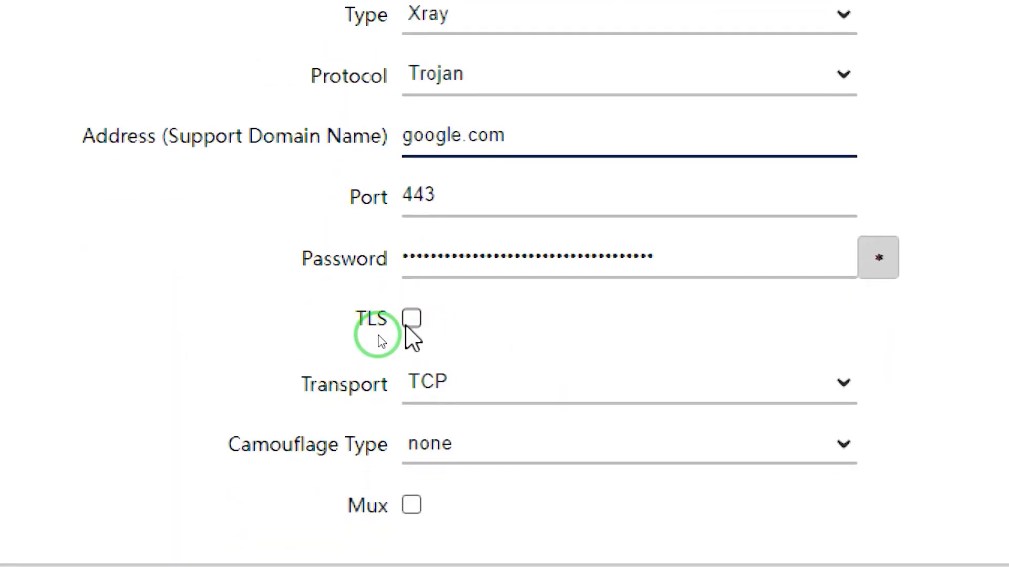
pyautogui.click(408, 322)
pyautogui.moveTo(458, 195); pyautogui.dragTo(374, 195)
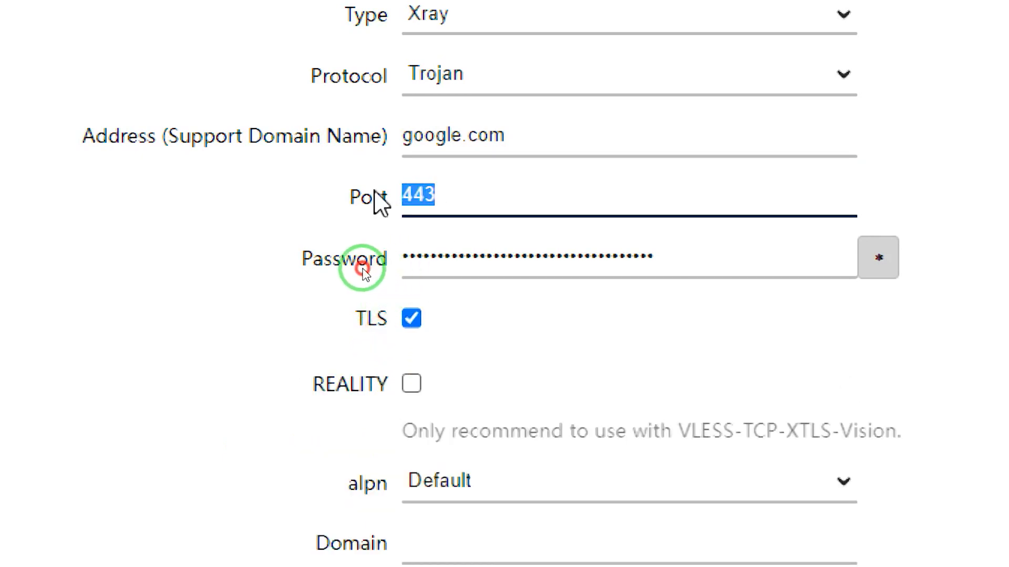
pyautogui.scroll(-6, 466, 357)
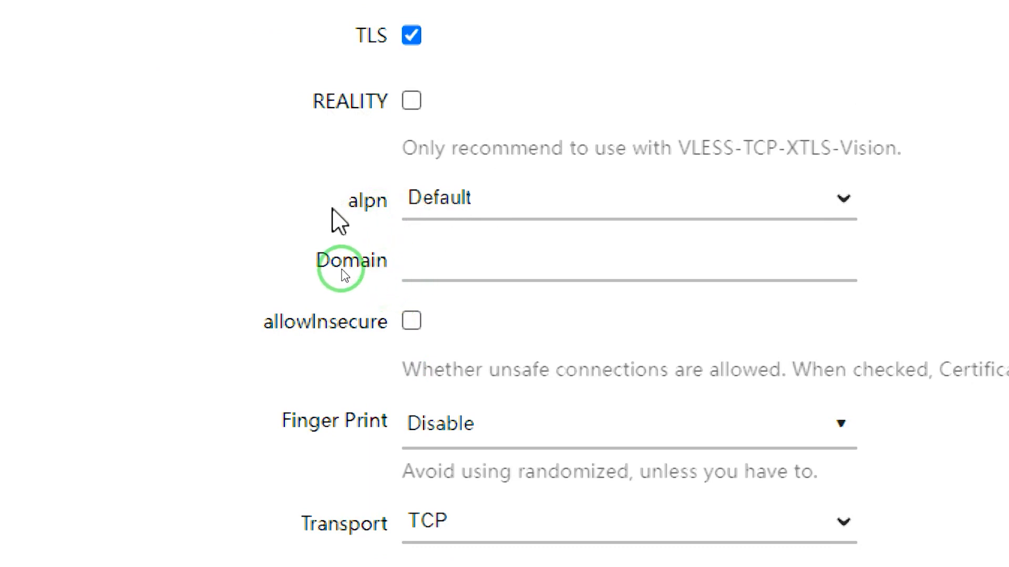
pyautogui.click(458, 210)
pyautogui.click(456, 232)
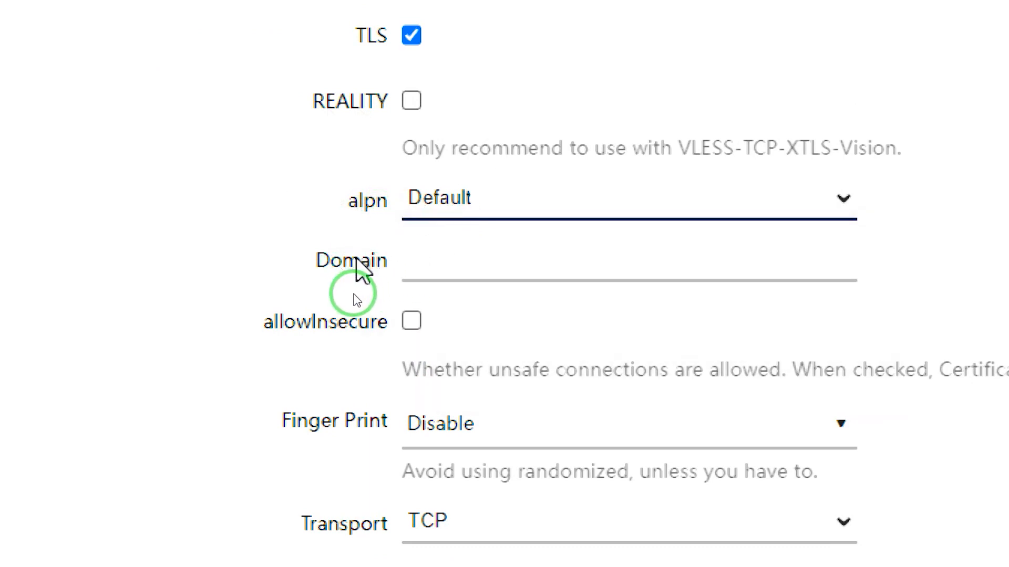
# Copy the host do.sshpremium.my.id from the Notepad notes into the node's Domain field and enable allowInsecure.
pyautogui.click(442, 264)
pyautogui.scroll(-2, 683, 525)
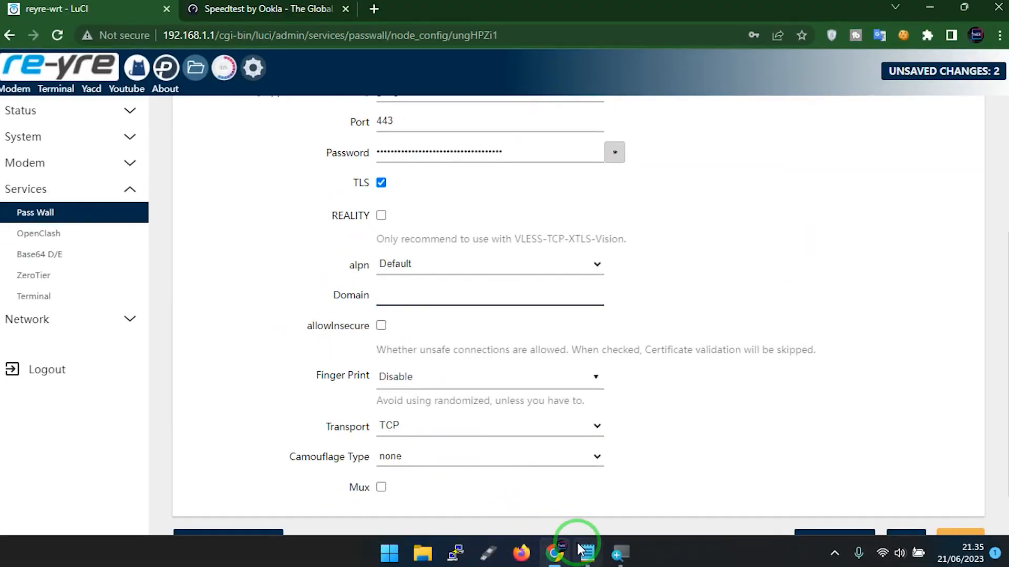
pyautogui.click(579, 550)
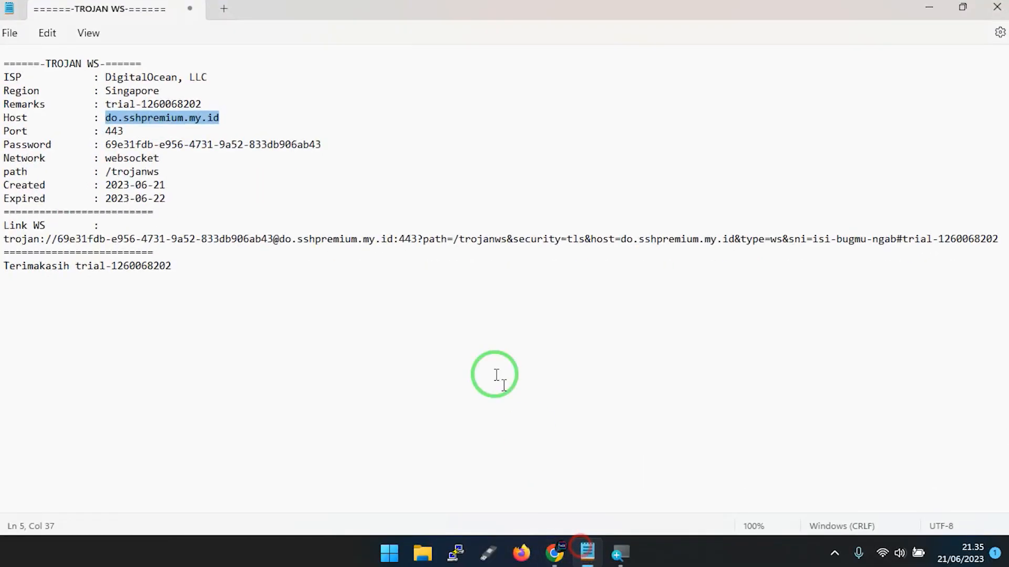
pyautogui.rightClick(179, 120)
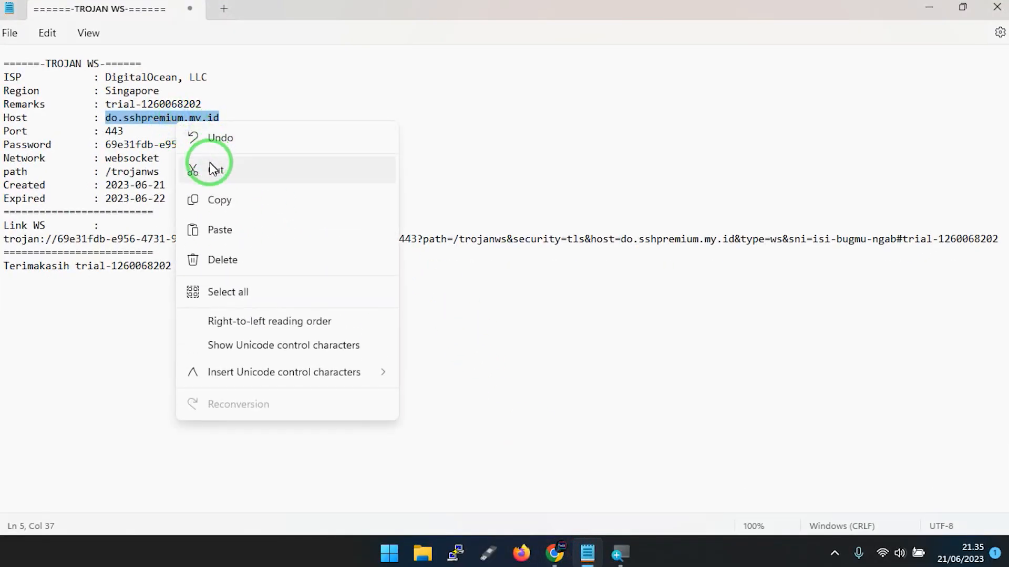
pyautogui.click(219, 200)
pyautogui.click(940, 5)
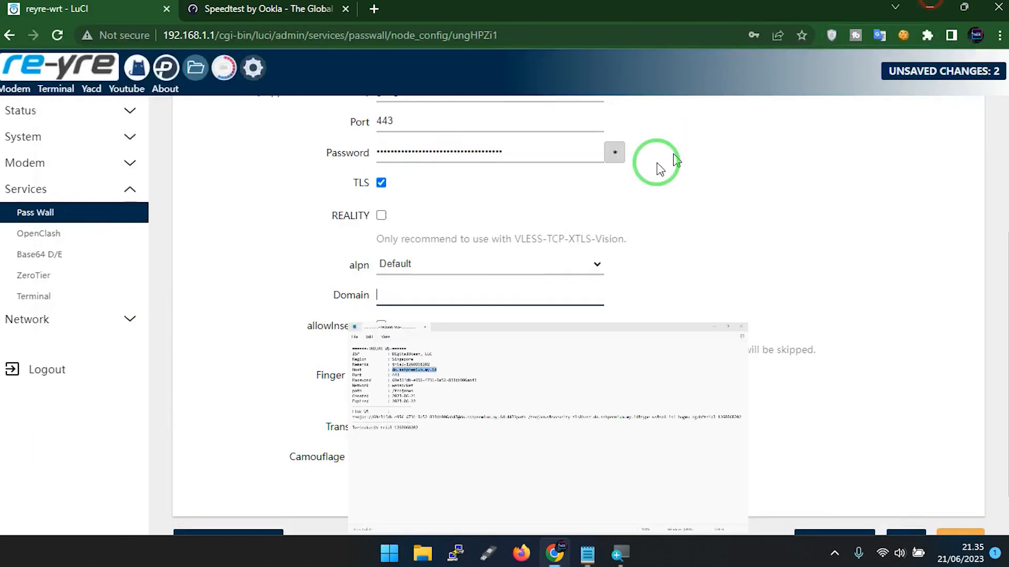
pyautogui.click(404, 305)
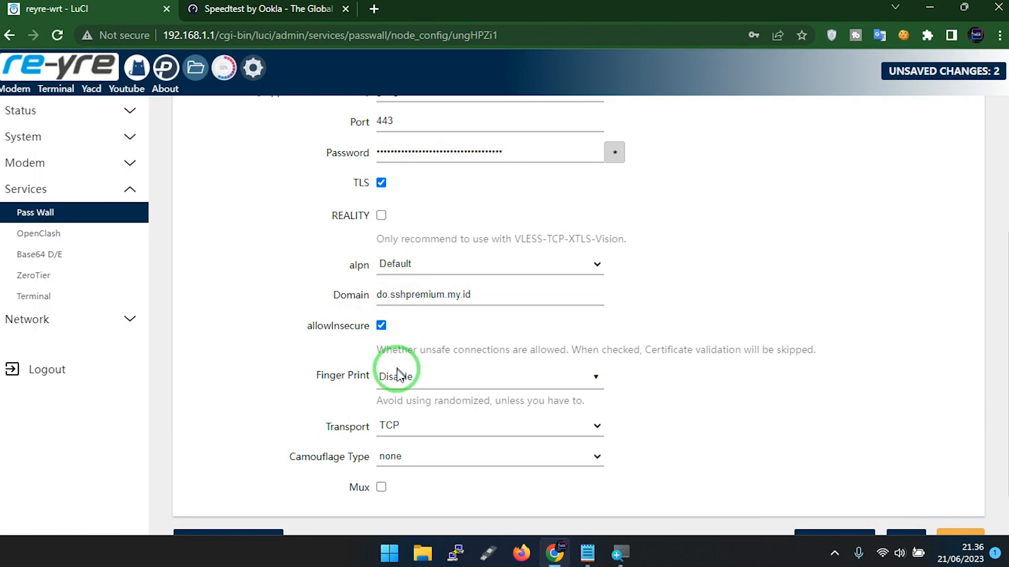
# Set the node's Transport to WebSocket.
pyautogui.scroll(-1, 457, 331)
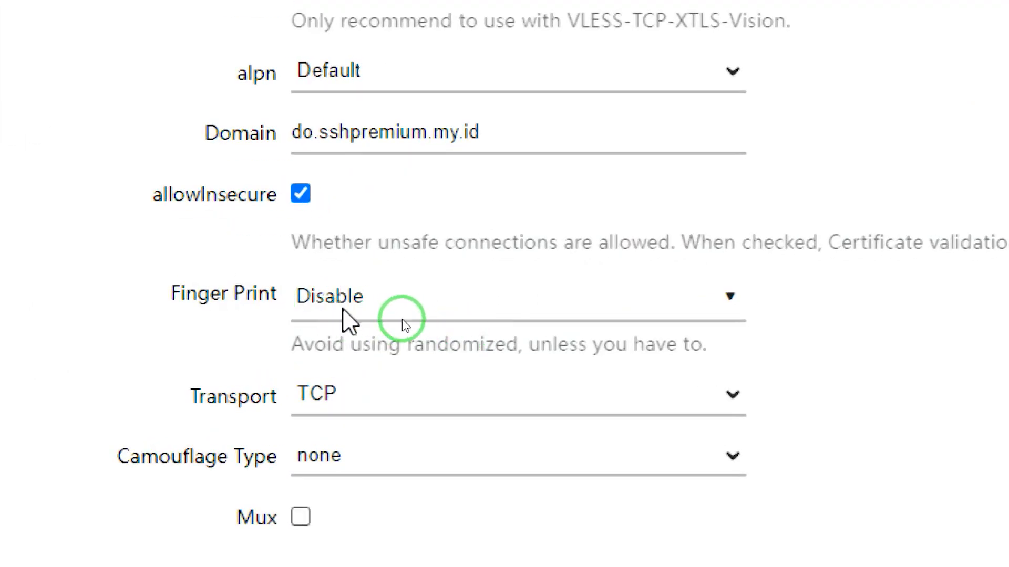
pyautogui.moveTo(194, 399); pyautogui.dragTo(293, 417)
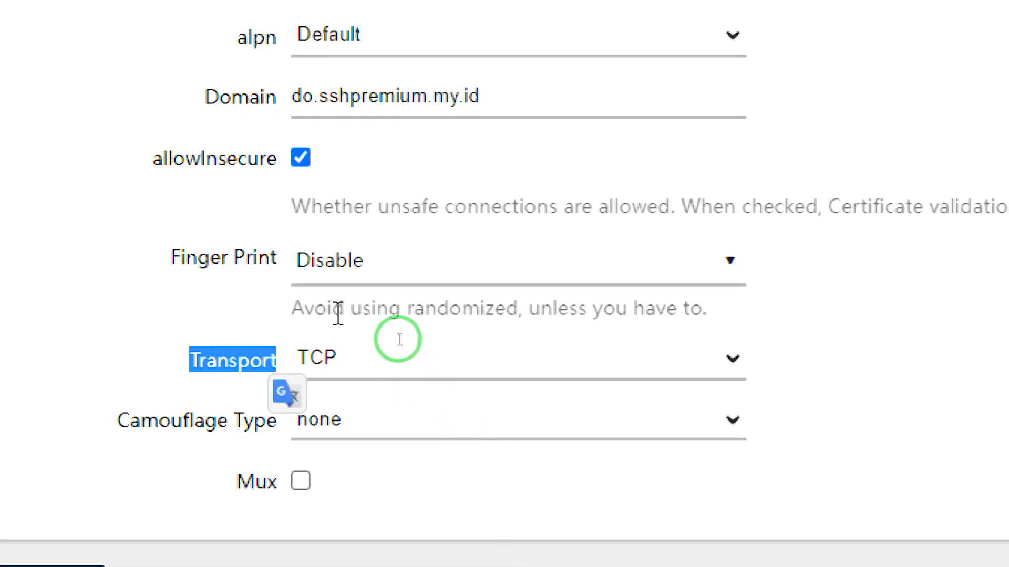
pyautogui.click(403, 361)
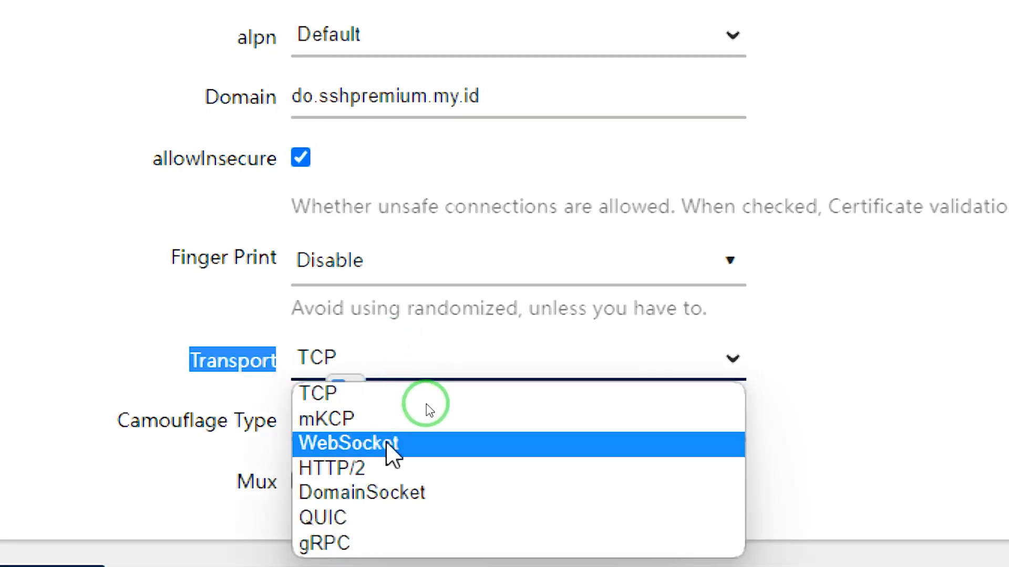
pyautogui.click(373, 444)
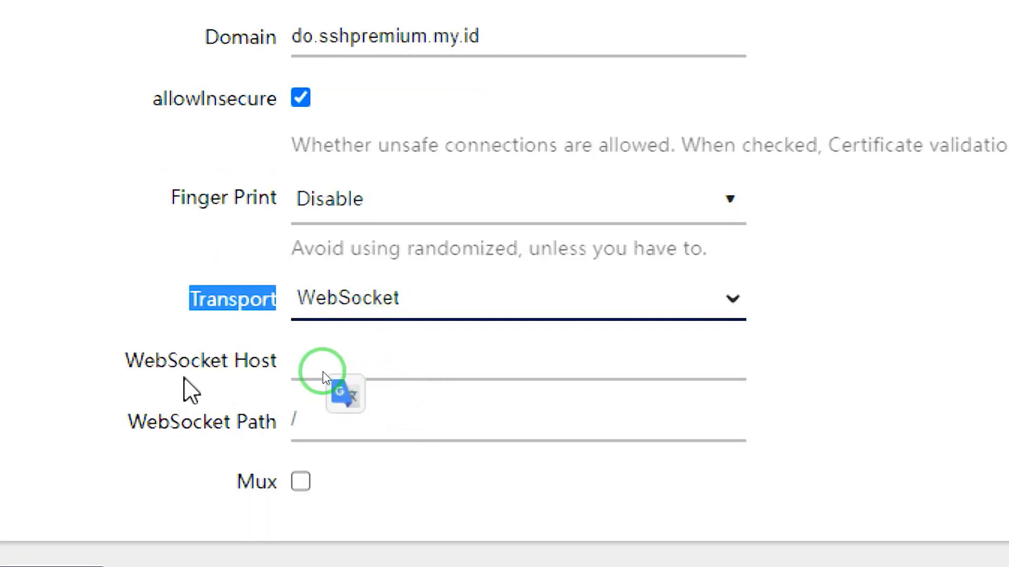
# Enter the copied host do.sshpremium.my.id as the node's WebSocket Host.
pyautogui.moveTo(133, 362); pyautogui.dragTo(289, 372)
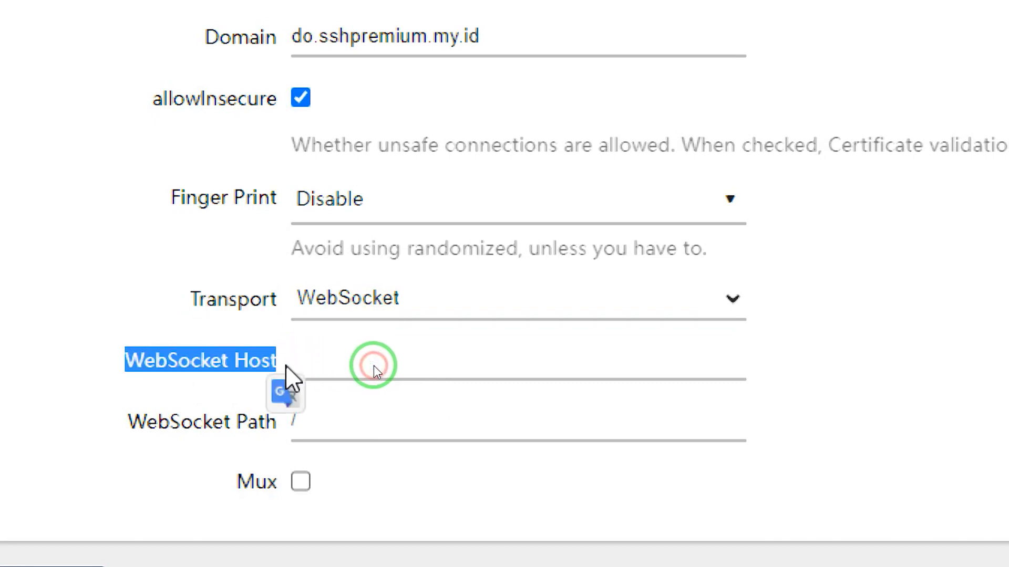
pyautogui.click(343, 357)
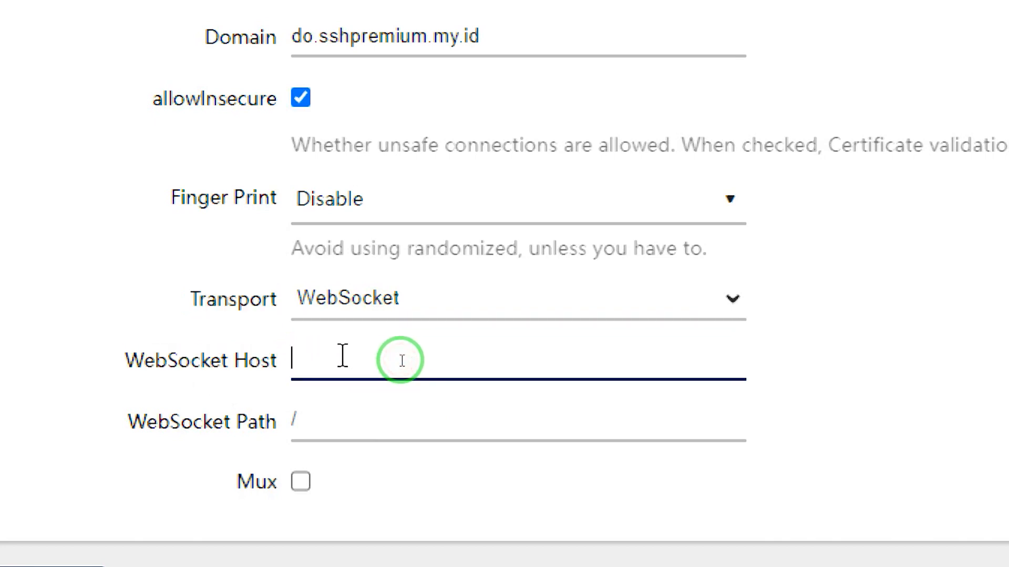
pyautogui.hotkey('ctrl', 'v')
pyautogui.click(389, 357)
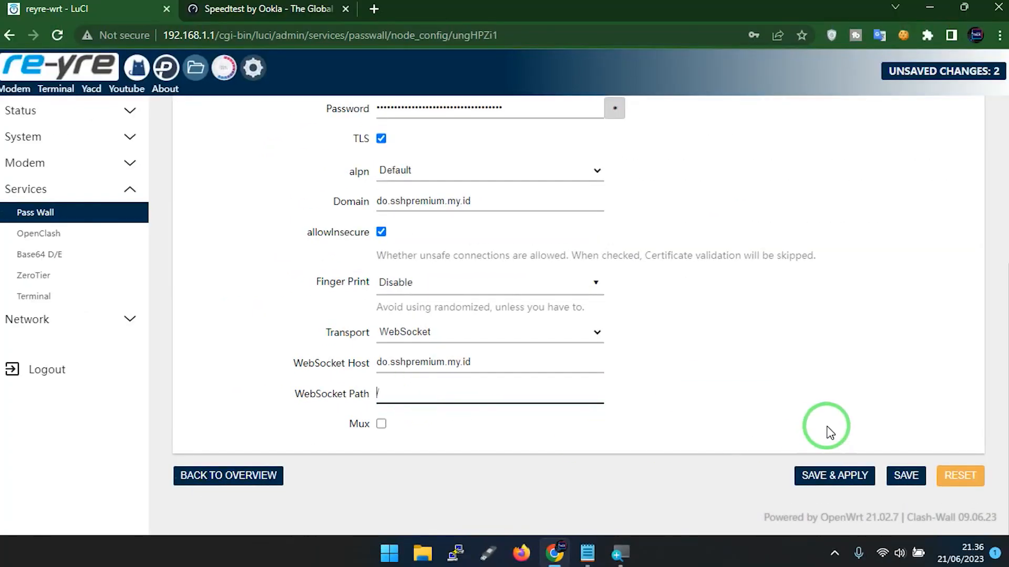
# Copy the path /trojanws from the Notepad notes and paste it as the node's WebSocket Path.
pyautogui.click(599, 555)
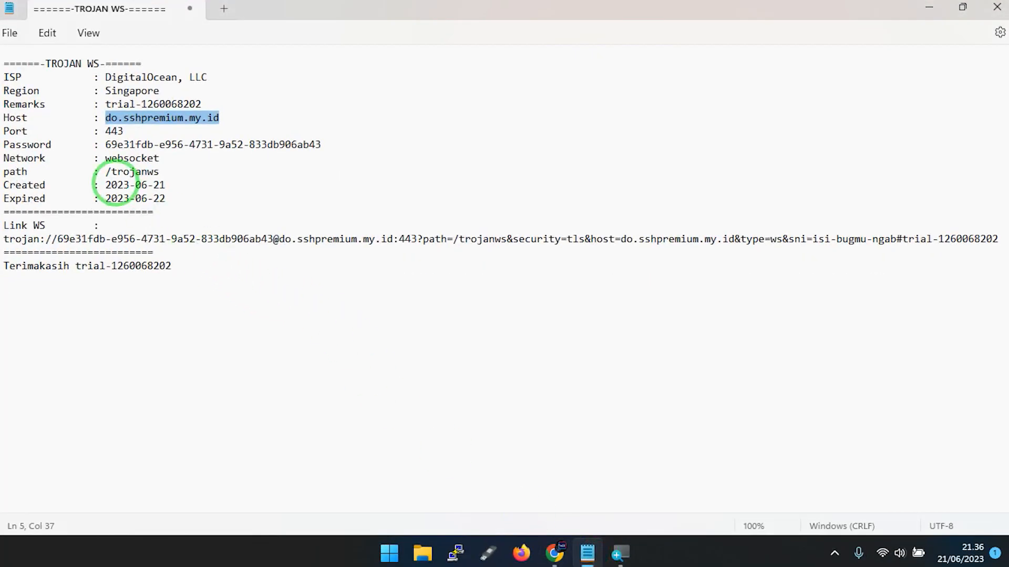
pyautogui.doubleClick(17, 171)
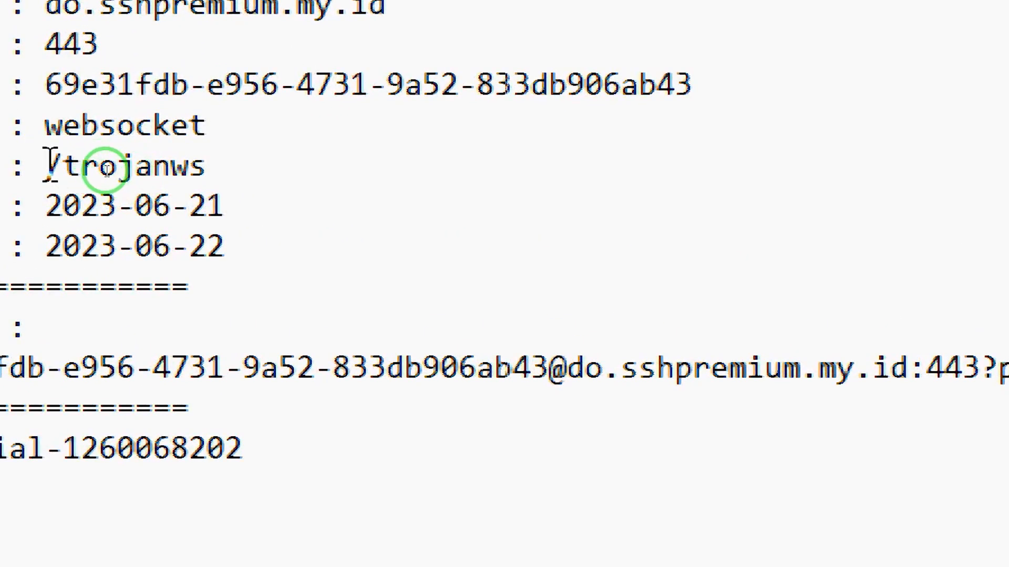
pyautogui.moveTo(47, 167); pyautogui.dragTo(268, 163)
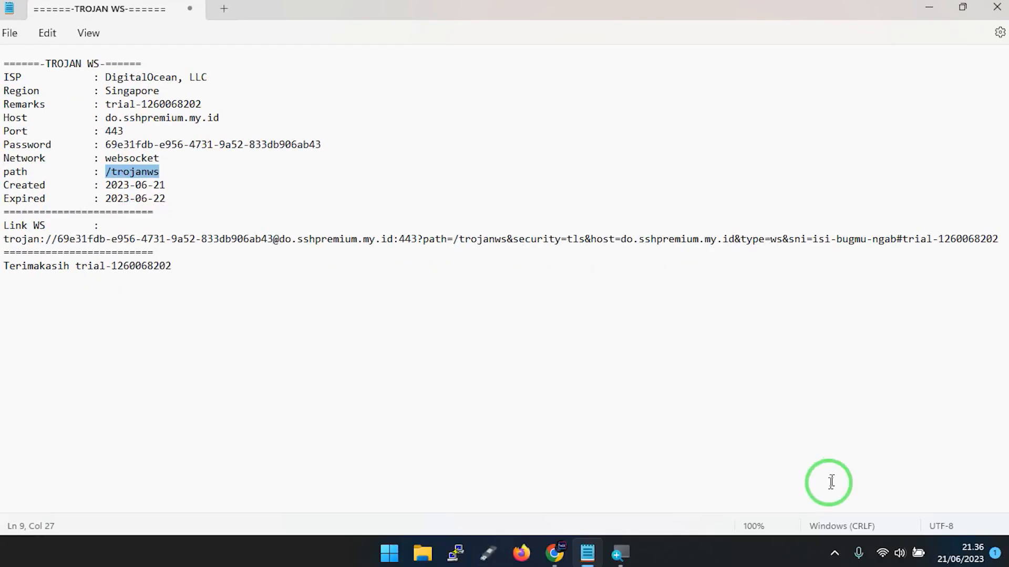
pyautogui.click(554, 553)
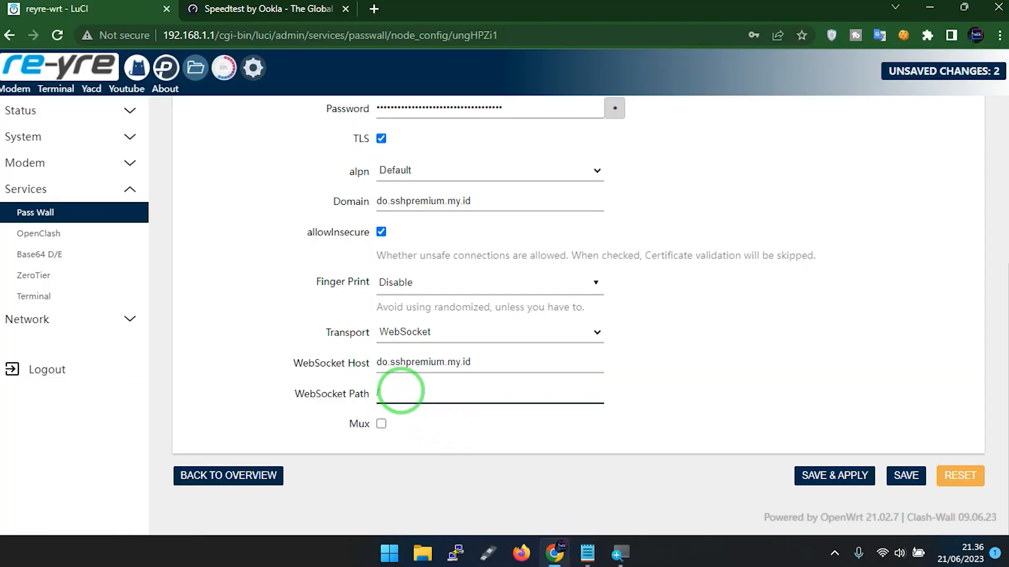
pyautogui.rightClick(401, 391)
pyautogui.click(445, 205)
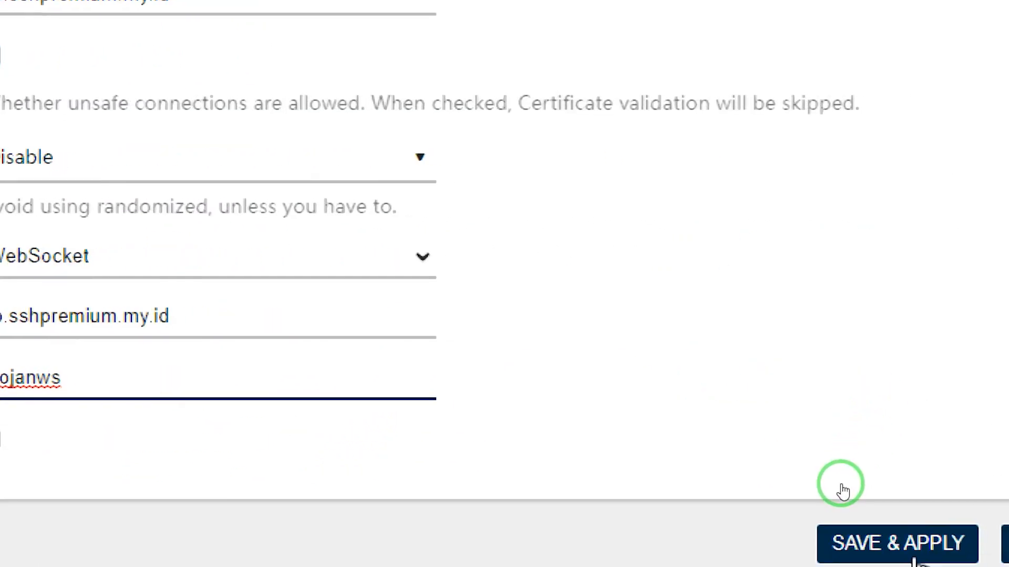
# Save and apply the akrab node's configuration, and recheck its Address entry.
pyautogui.click(832, 478)
pyautogui.click(862, 525)
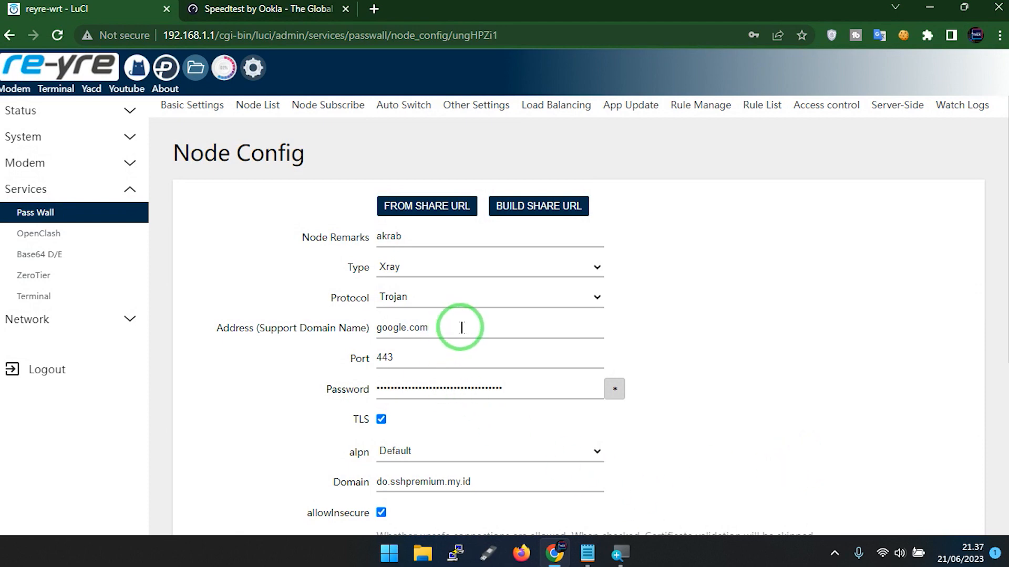
pyautogui.moveTo(462, 328); pyautogui.dragTo(376, 330)
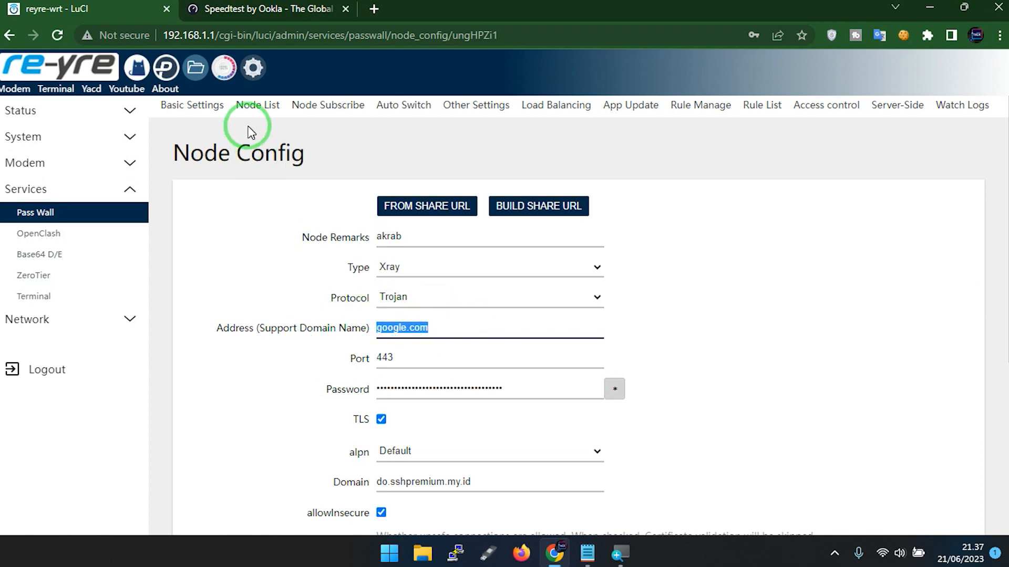
# Open Pass Wall's Basic Settings and check the TCP, UDP and DNS running status.
pyautogui.click(178, 110)
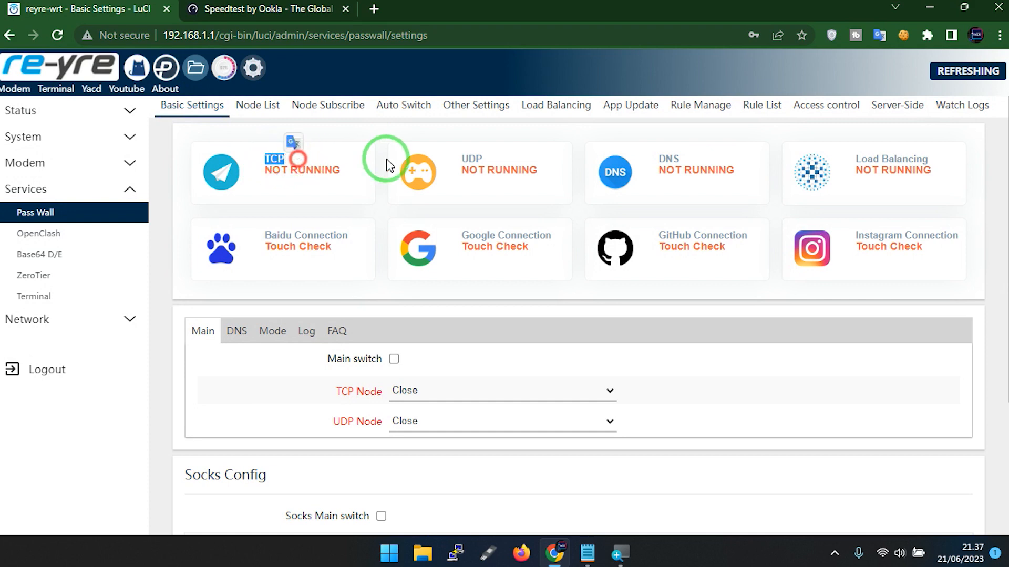
pyautogui.doubleClick(472, 158)
pyautogui.doubleClick(666, 158)
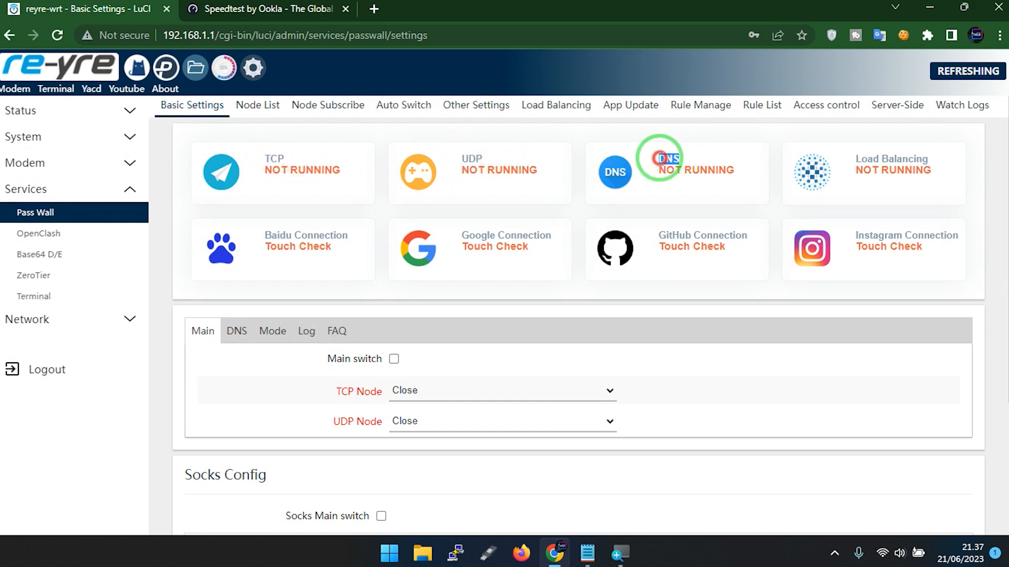
# Set the TCP Node to Xray Trojan: [akrab] and the UDP Node to Same as the tcp node.
pyautogui.moveTo(855, 160); pyautogui.dragTo(925, 156)
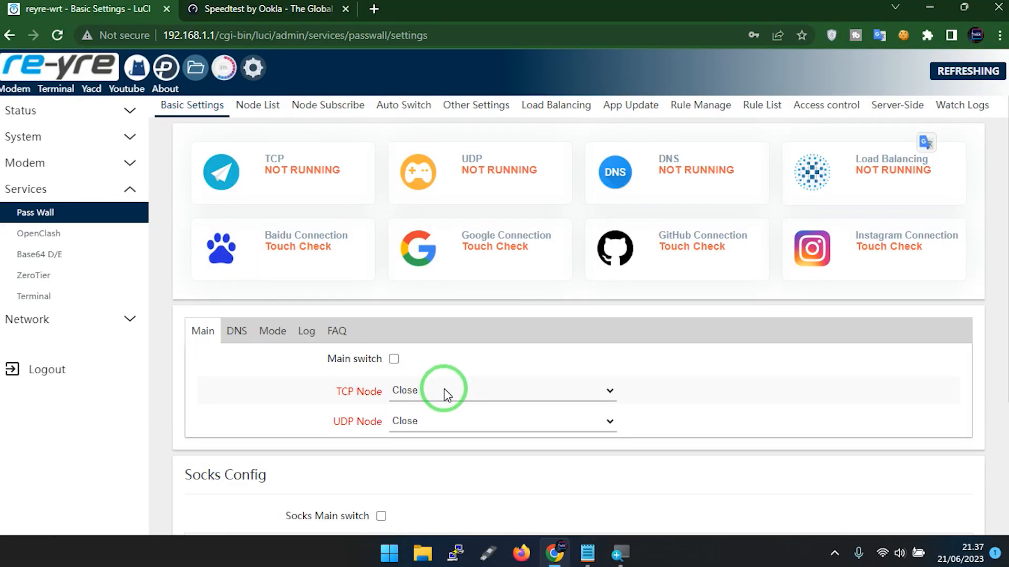
pyautogui.click(444, 390)
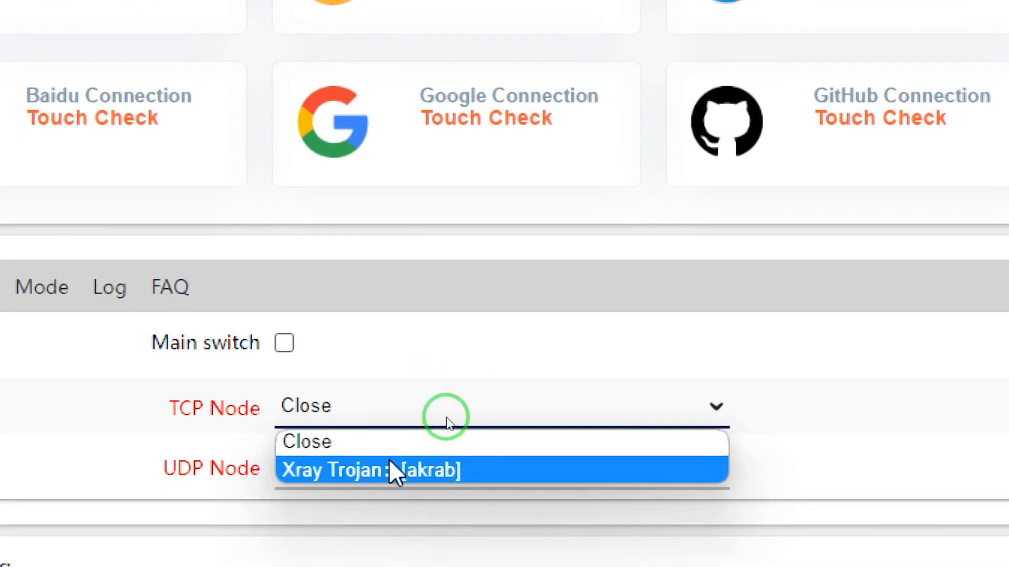
pyautogui.click(433, 476)
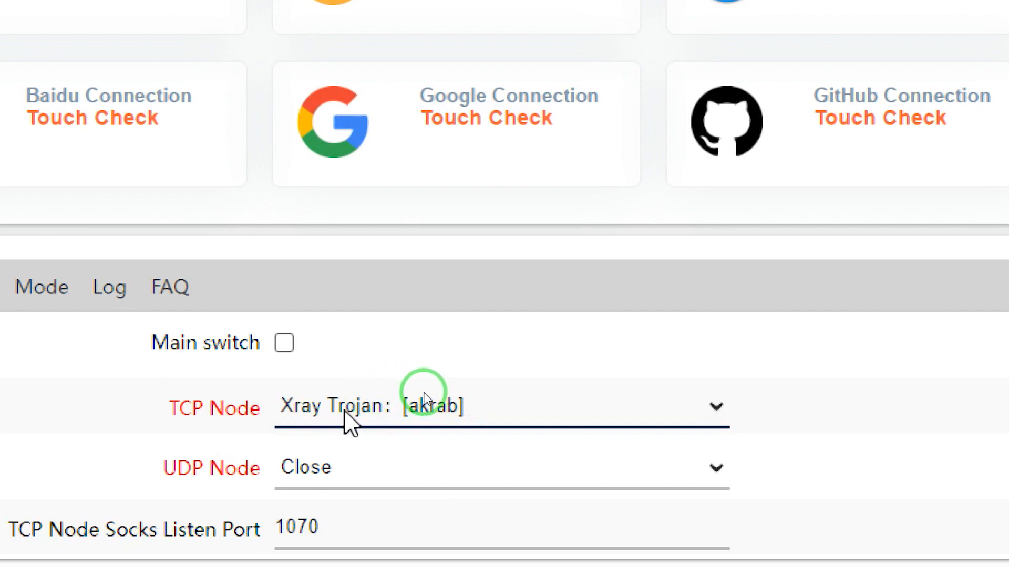
pyautogui.click(324, 469)
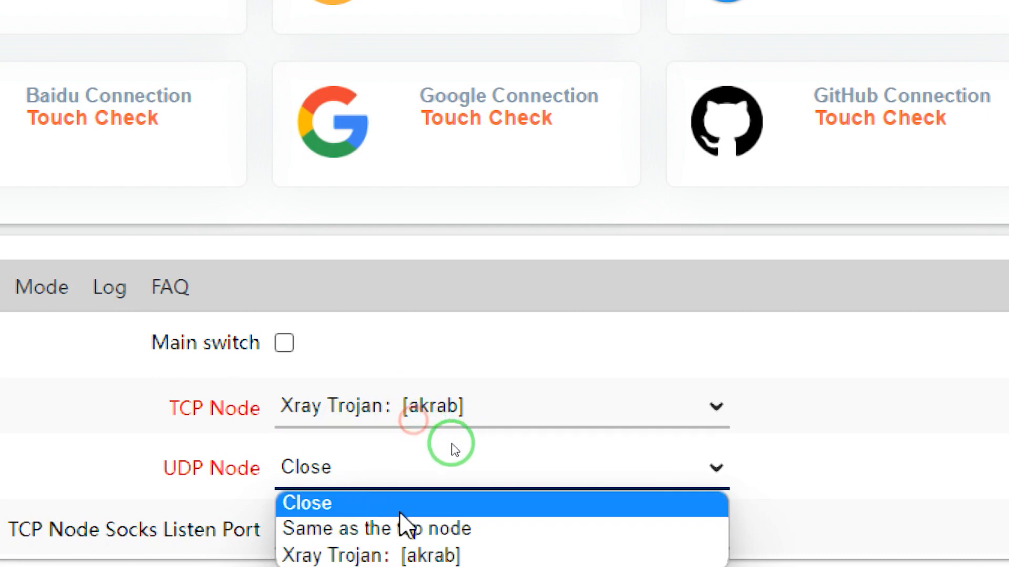
pyautogui.click(477, 530)
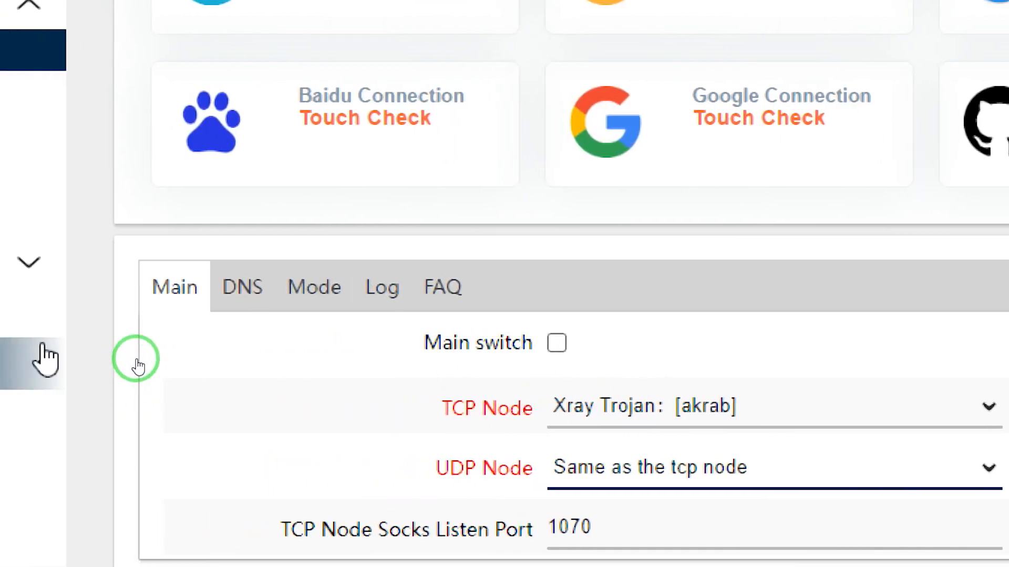
# Set Pass Wall's Remote DNS to 8.8.8.8 (Google).
pyautogui.click(239, 294)
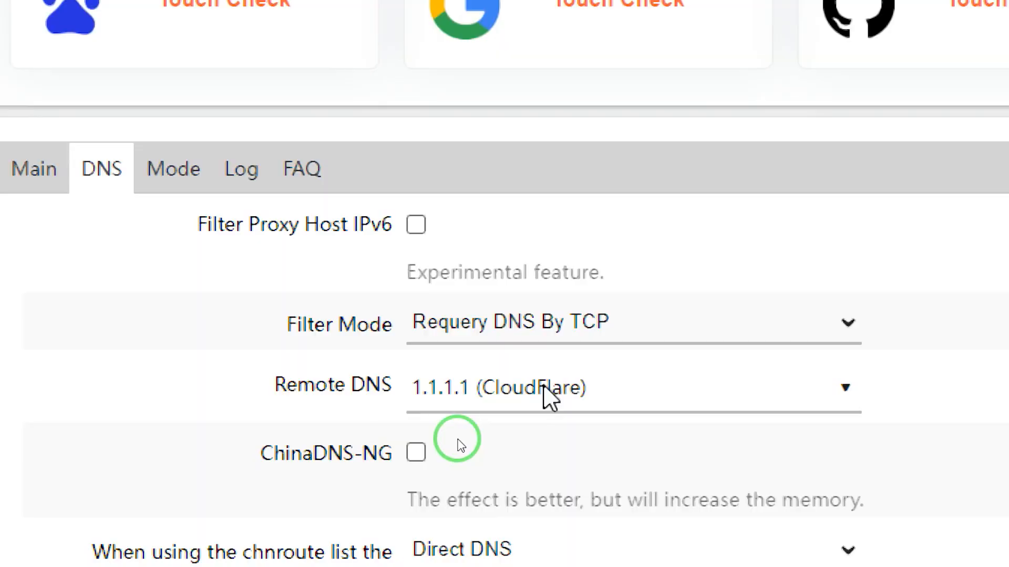
pyautogui.click(420, 389)
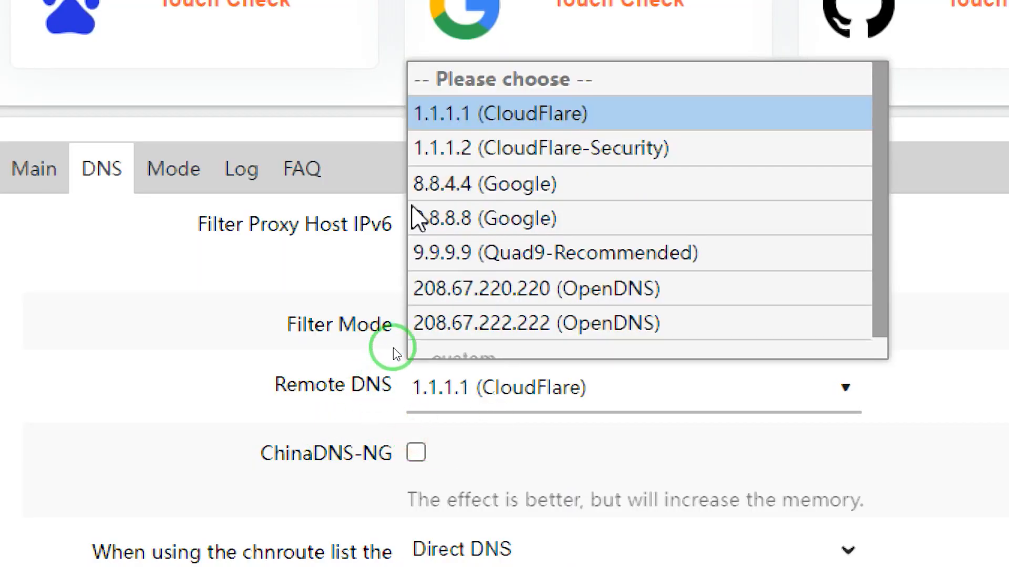
pyautogui.click(475, 220)
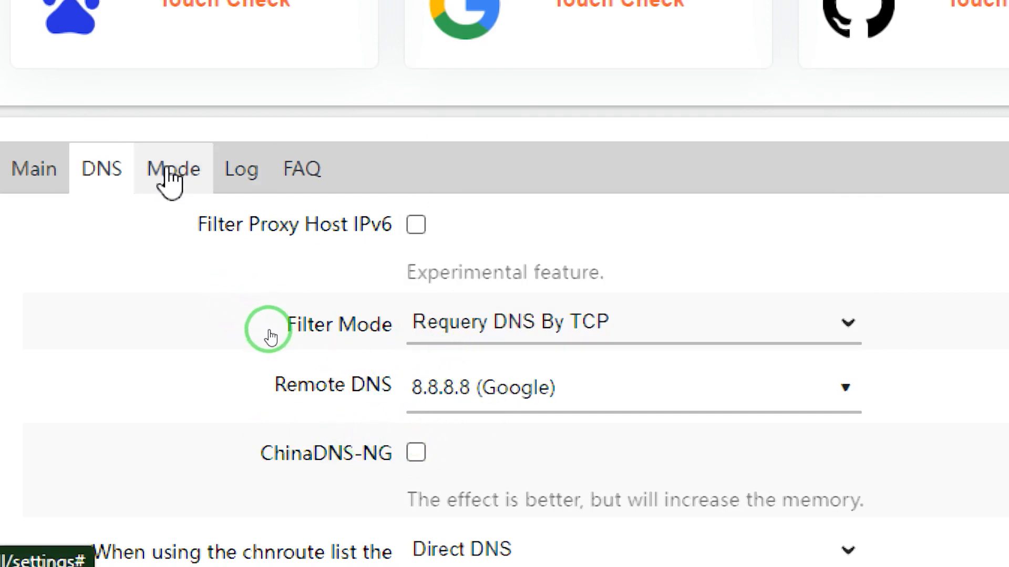
# Set both the TCP and UDP Default Proxy Mode to Global Proxy.
pyautogui.click(212, 171)
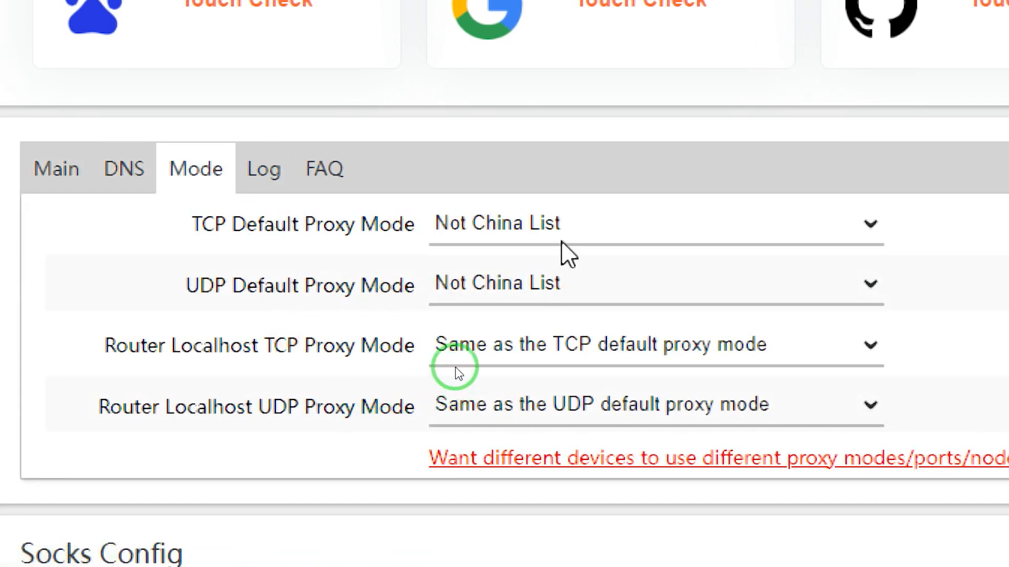
pyautogui.click(453, 236)
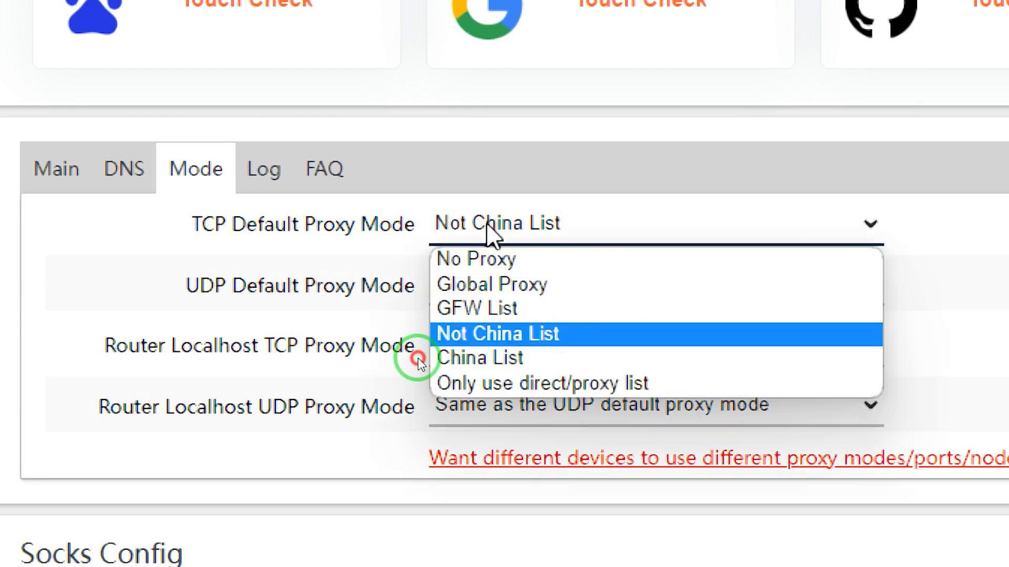
pyautogui.click(523, 286)
pyautogui.click(520, 287)
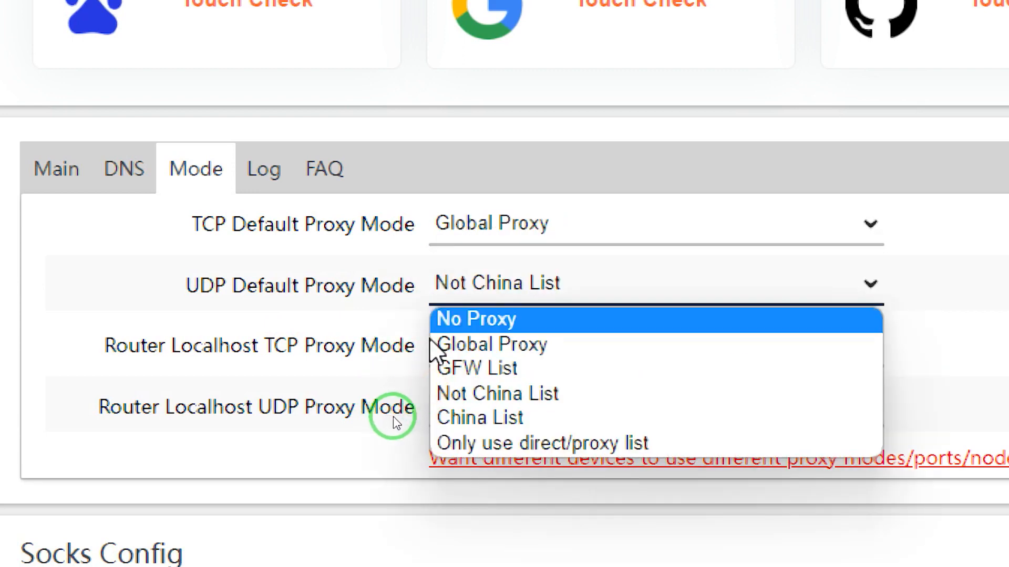
pyautogui.click(473, 347)
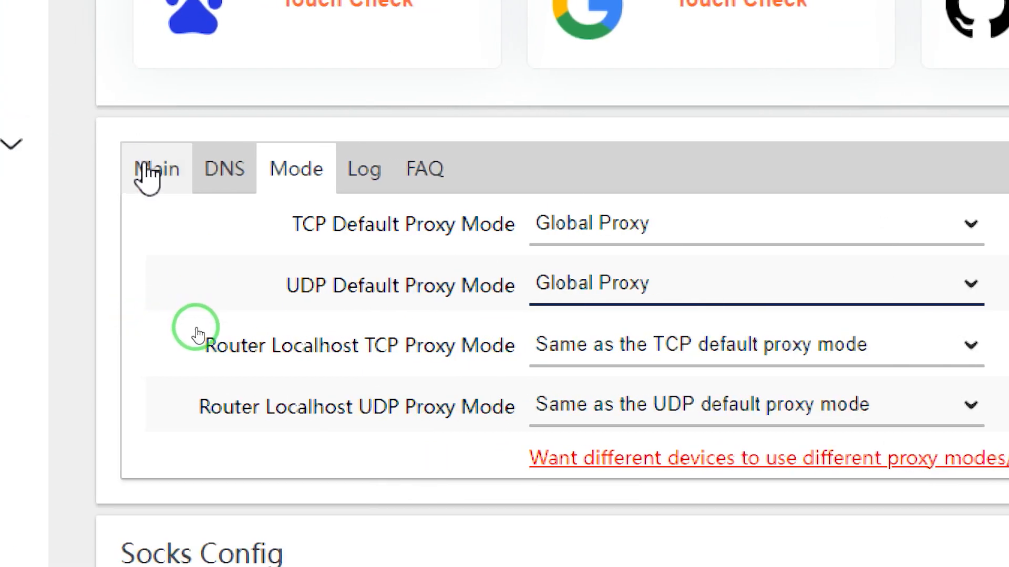
# Return to Pass Wall's main settings and save and apply the node, DNS and proxy mode configuration.
pyautogui.click(147, 173)
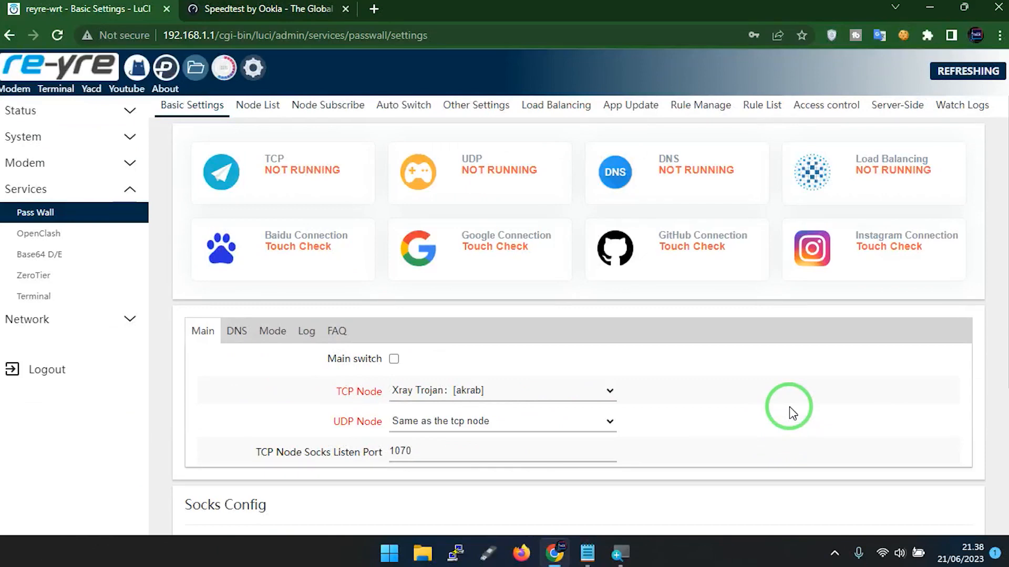
pyautogui.scroll(-1, 777, 404)
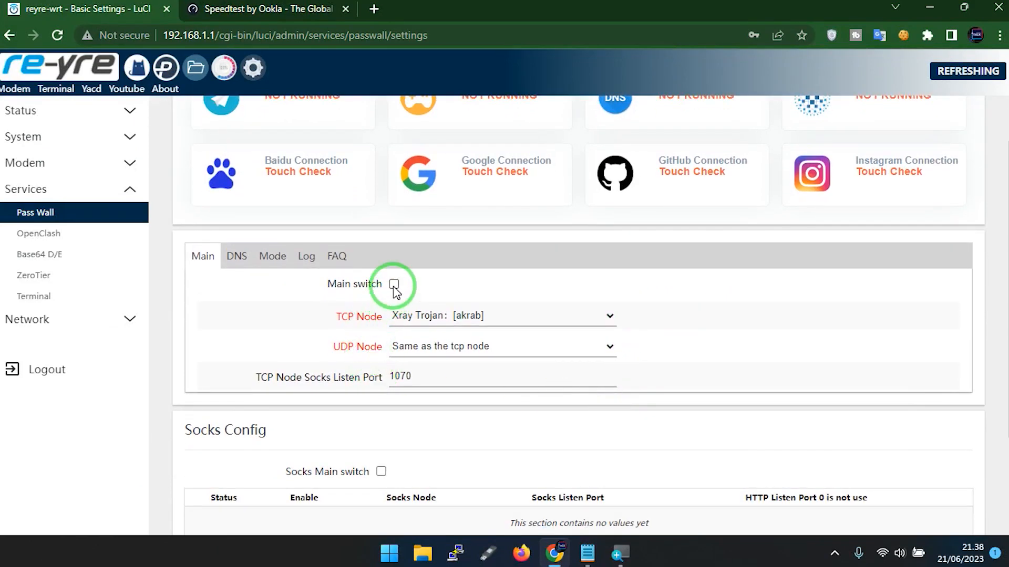
pyautogui.scroll(-2, 820, 389)
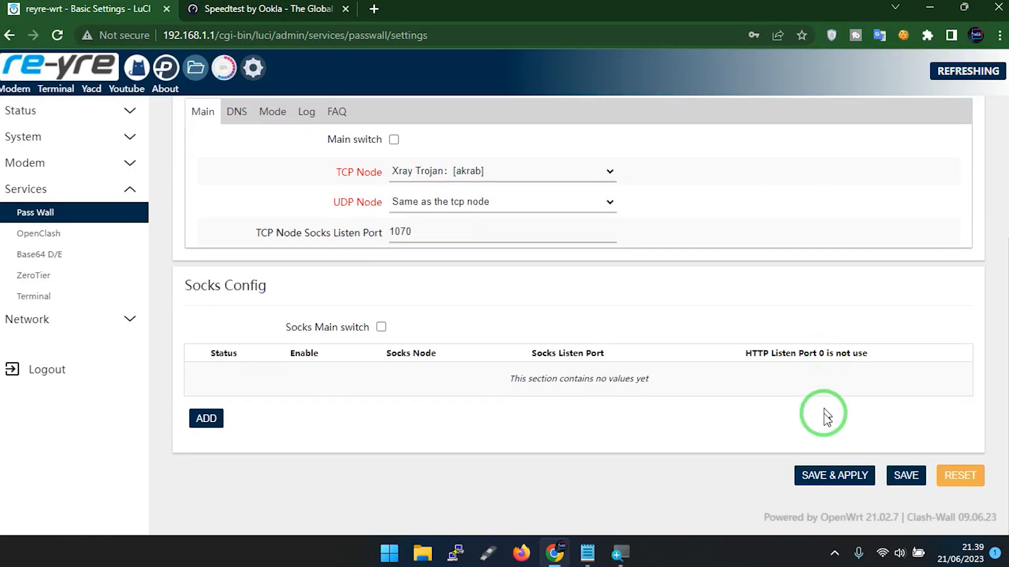
pyautogui.click(826, 477)
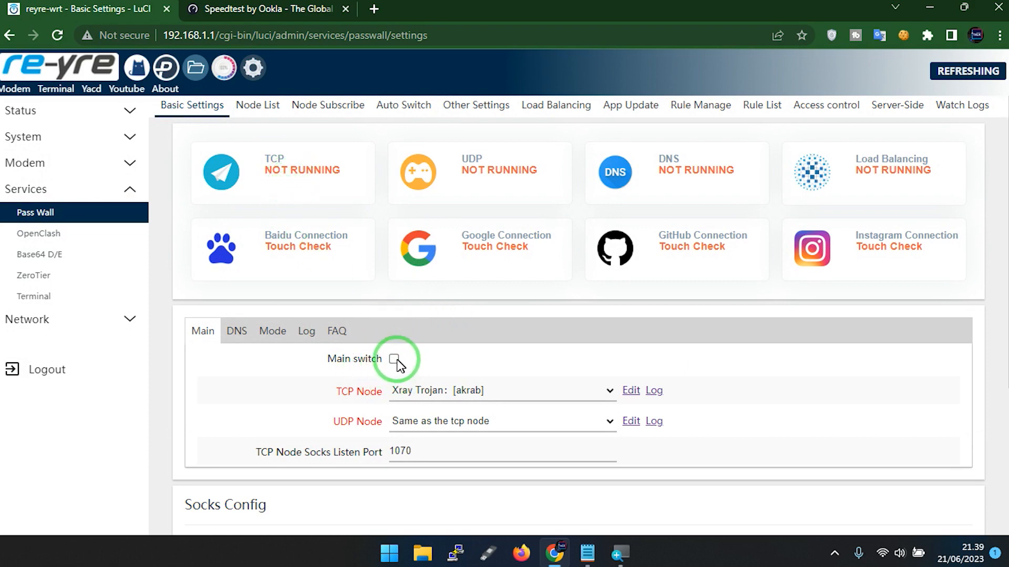
# Enable Pass Wall's Main switch and apply it, and disable it again with another save and apply.
pyautogui.scroll(-5, 873, 436)
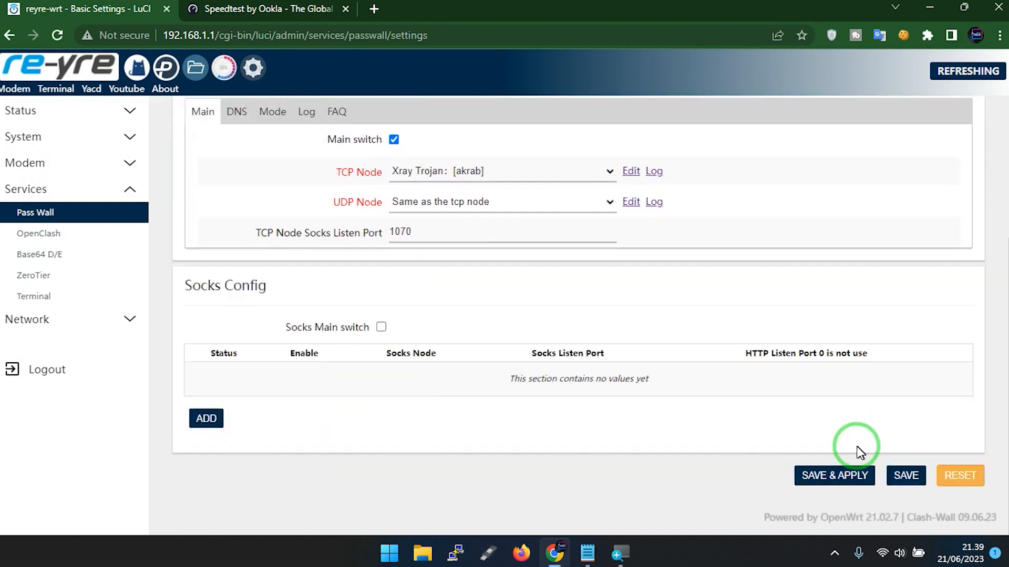
pyautogui.click(837, 477)
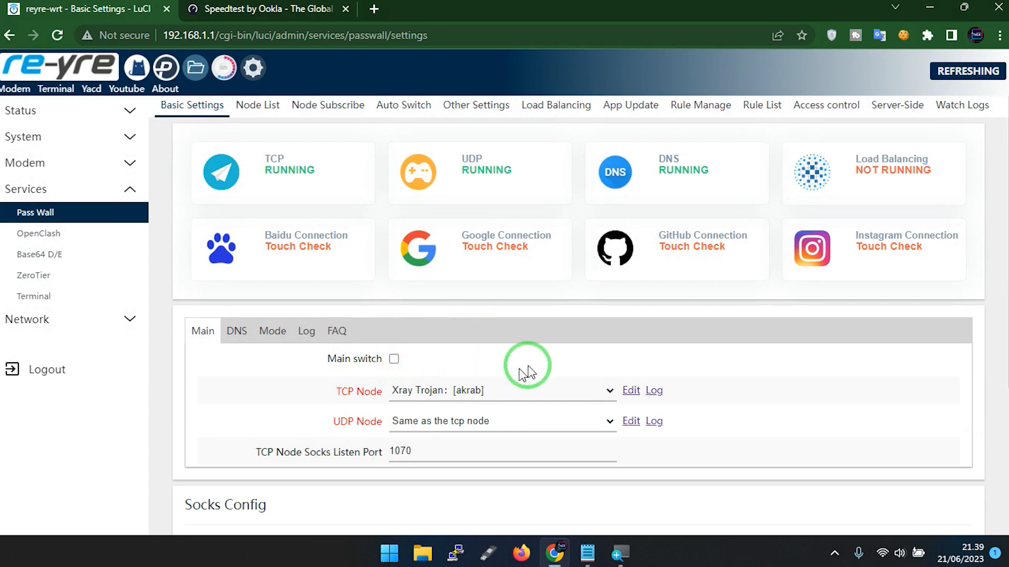
pyautogui.scroll(-4, 774, 427)
pyautogui.click(818, 478)
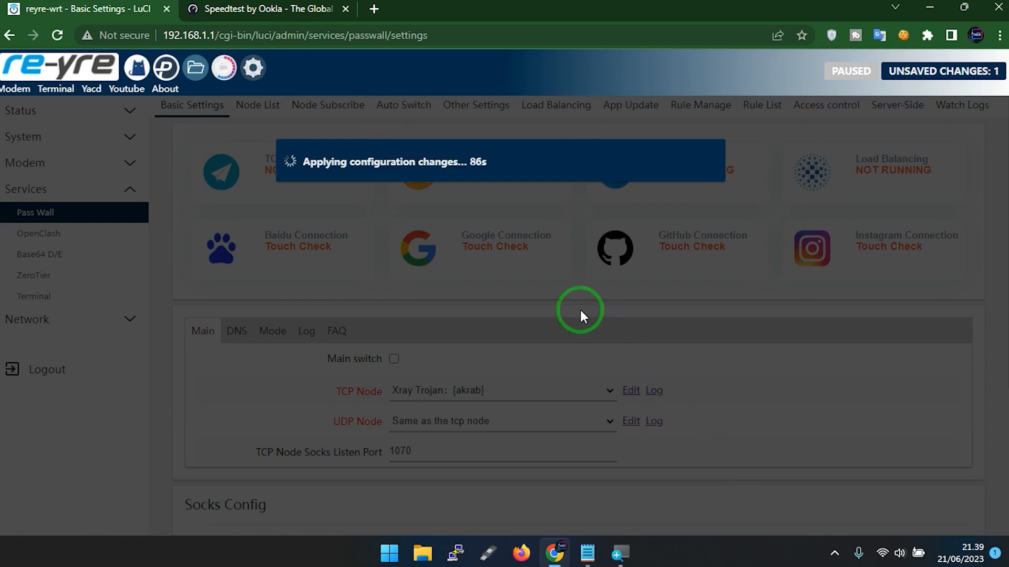
# Load the speedtest.net home page in place of the old result and check which ISP it reports.
pyautogui.click(302, 6)
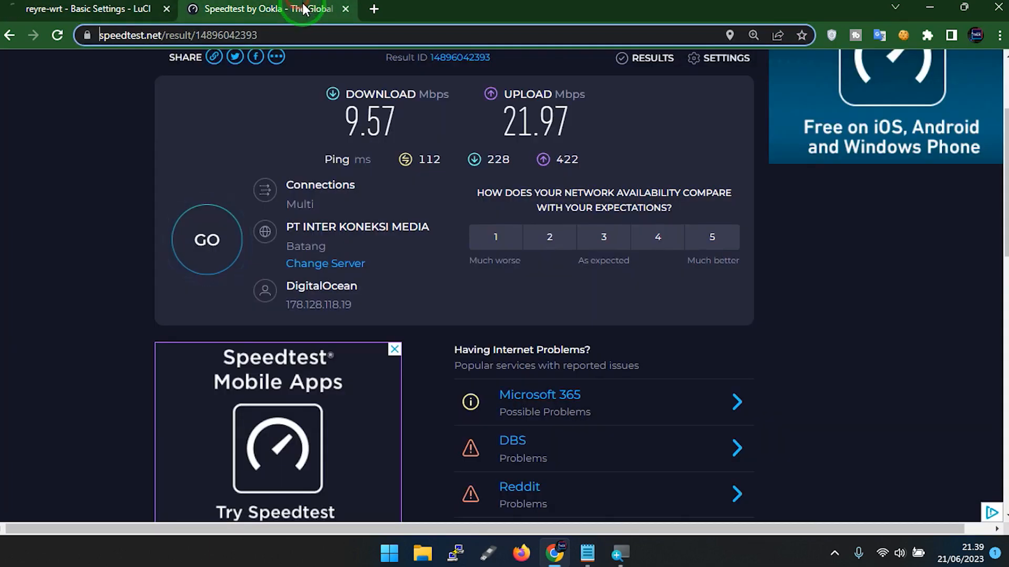
pyautogui.moveTo(317, 36); pyautogui.dragTo(238, 38)
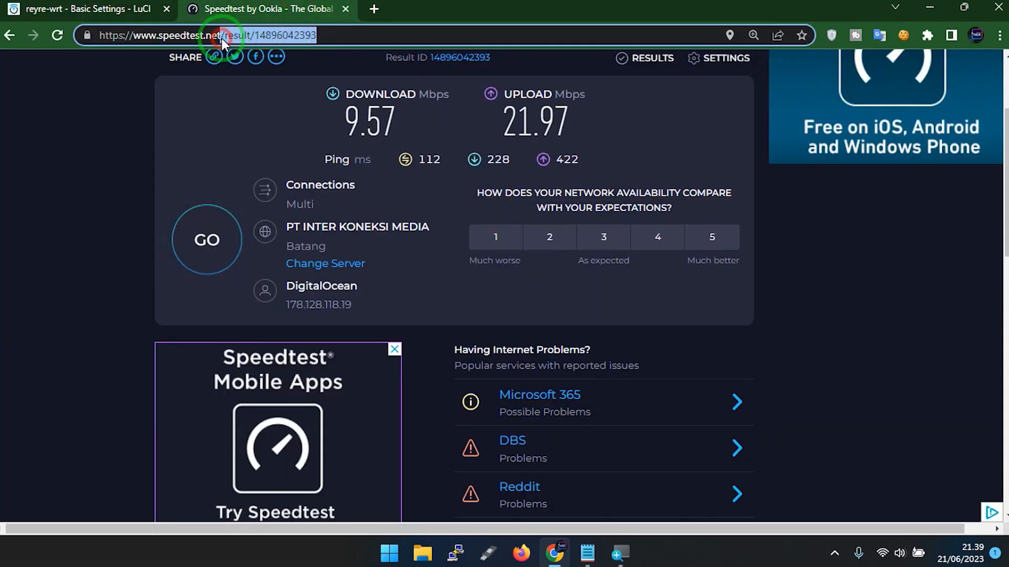
pyautogui.press('BackSpace')
pyautogui.press('BackSpace')
pyautogui.press('Return')
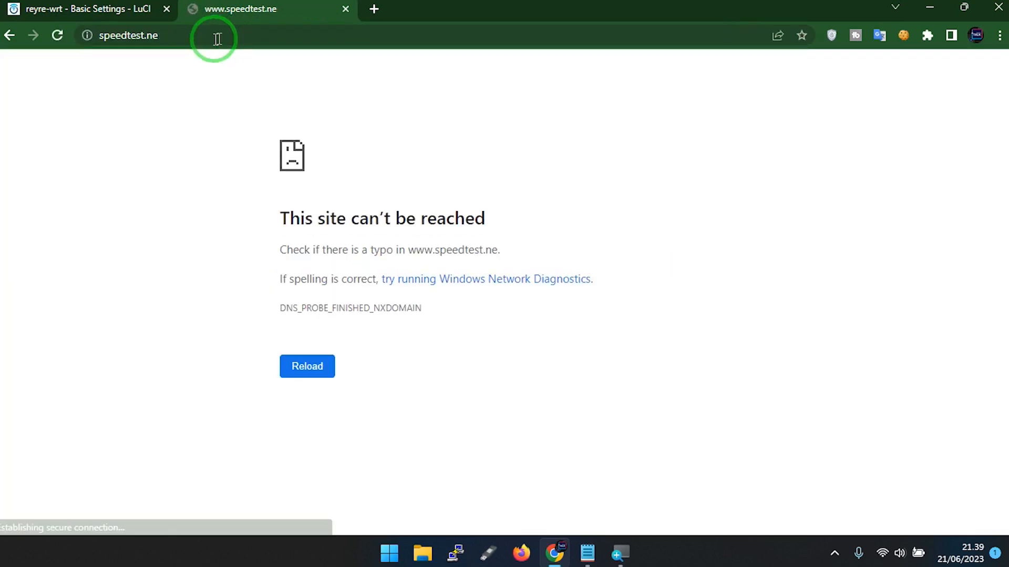
pyautogui.click(185, 38)
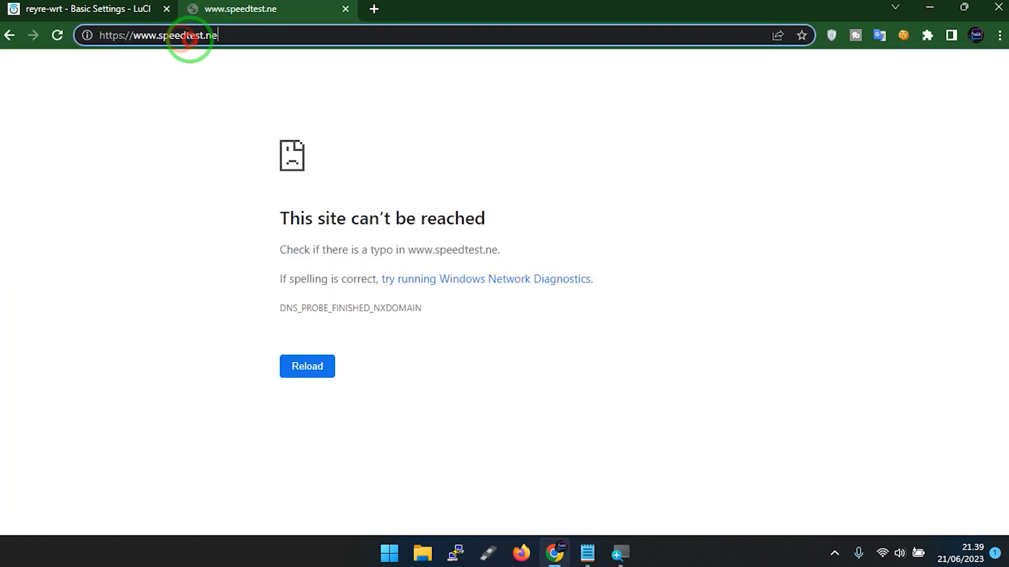
pyautogui.write('t')
pyautogui.press('Return')
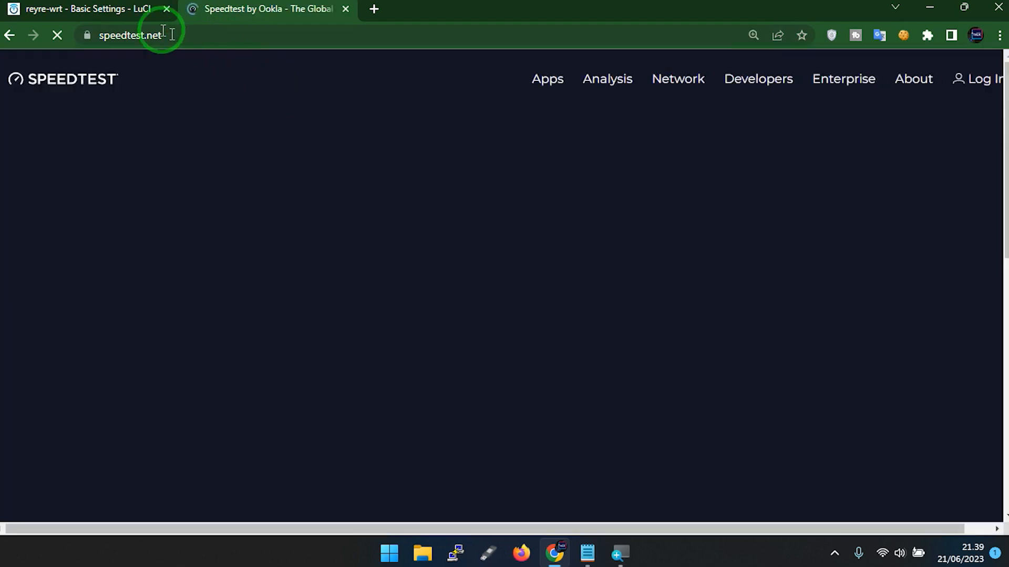
pyautogui.scroll(-3, 473, 397)
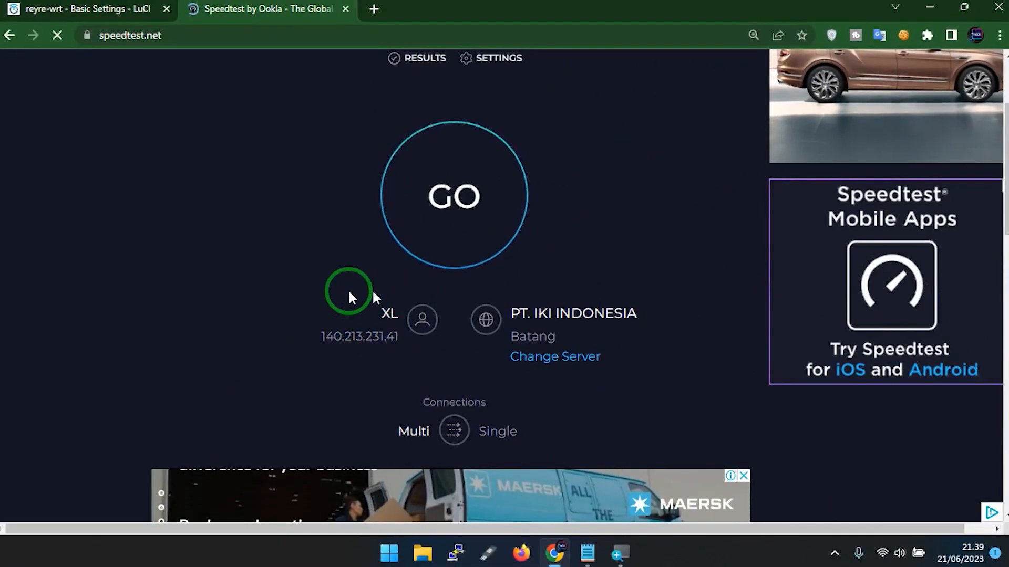
# Turn on Pass Wall's Main switch for the akrab node and save and apply the change.
pyautogui.click(44, 7)
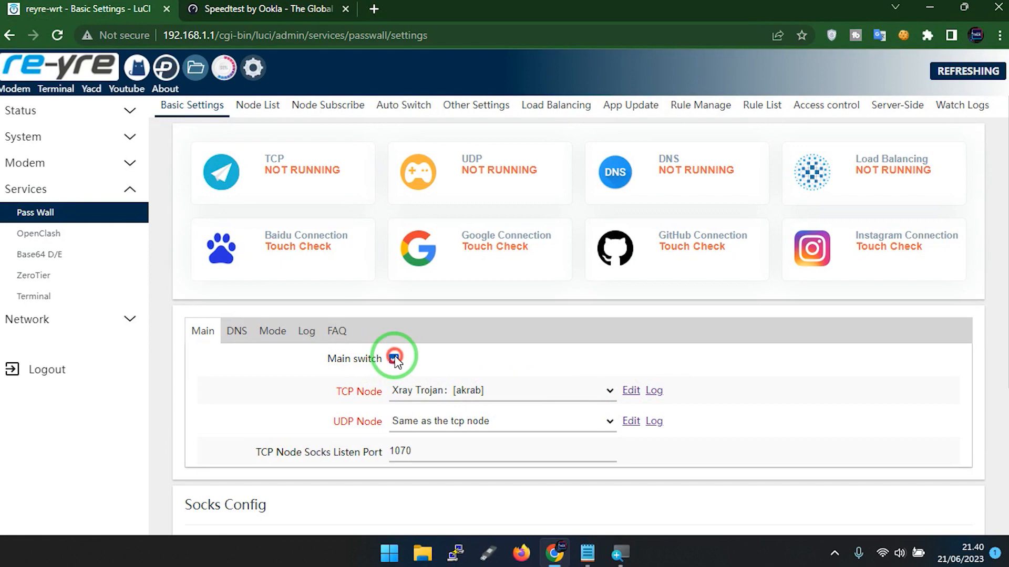
pyautogui.scroll(-4, 893, 410)
pyautogui.click(834, 473)
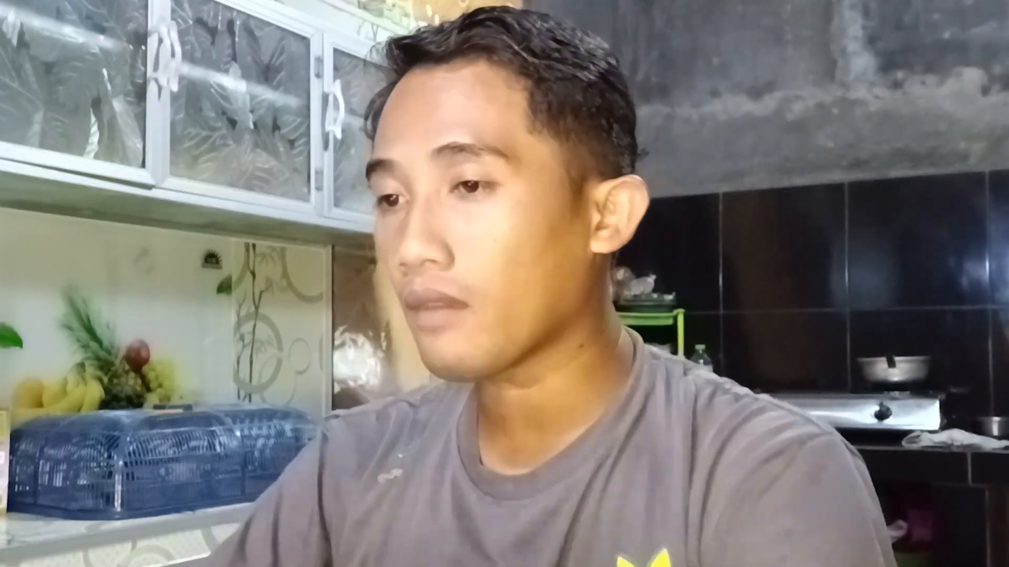
pyautogui.click(710, 444)
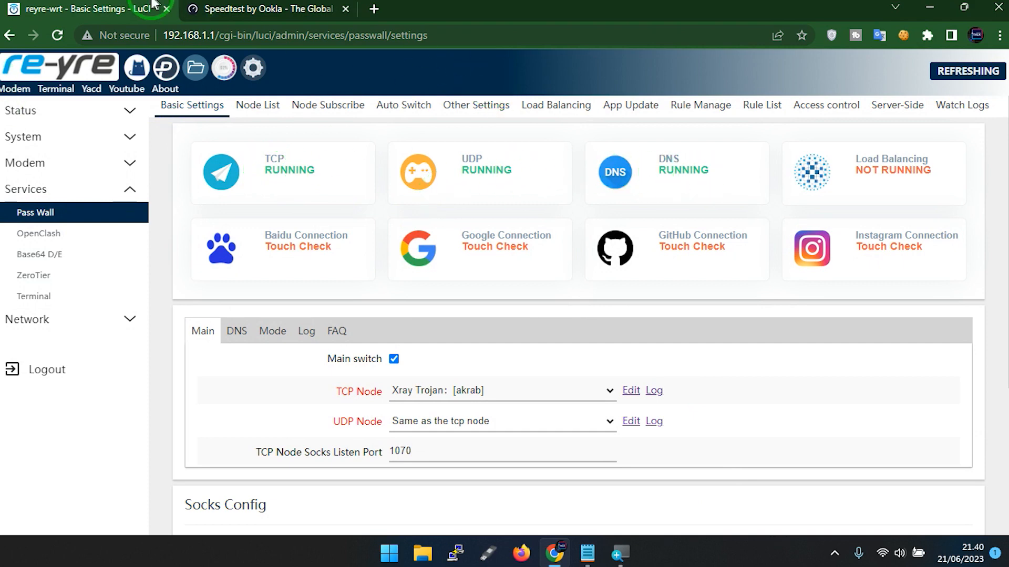
# Reload speedtest.net and look up the expected ISP in the Notepad account notes for comparison.
pyautogui.click(225, 8)
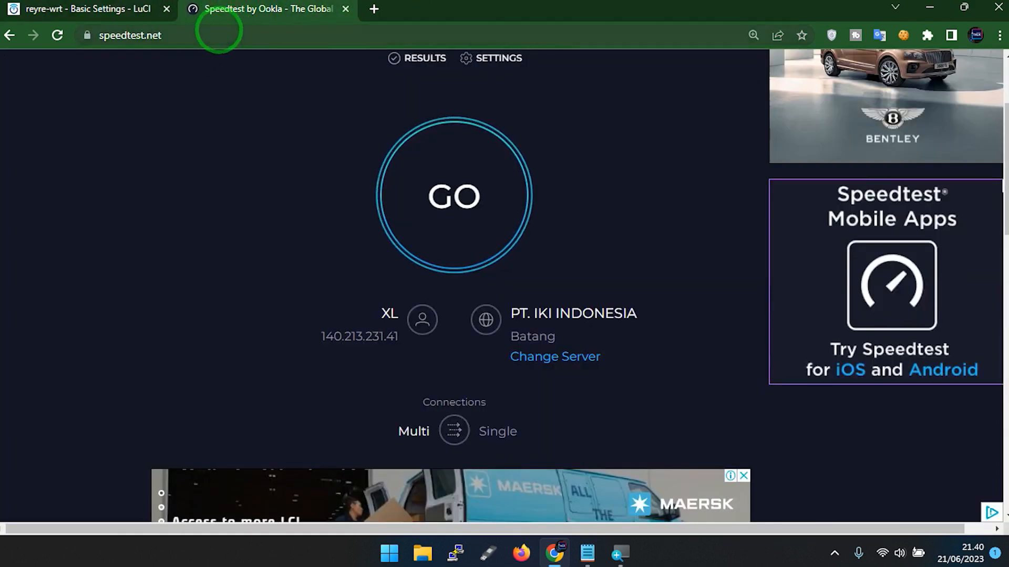
pyautogui.click(219, 33)
pyautogui.press('Return')
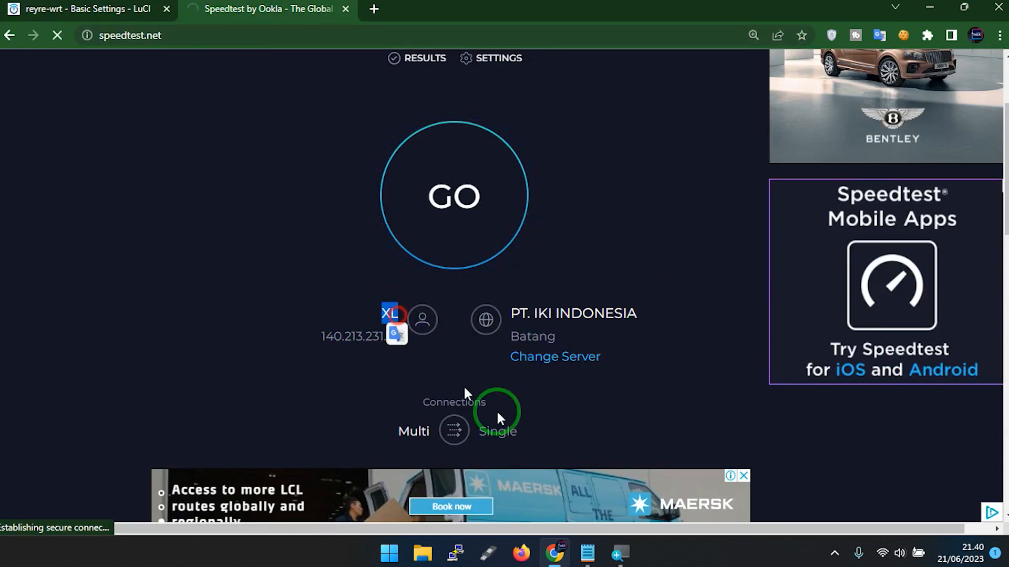
pyautogui.click(587, 553)
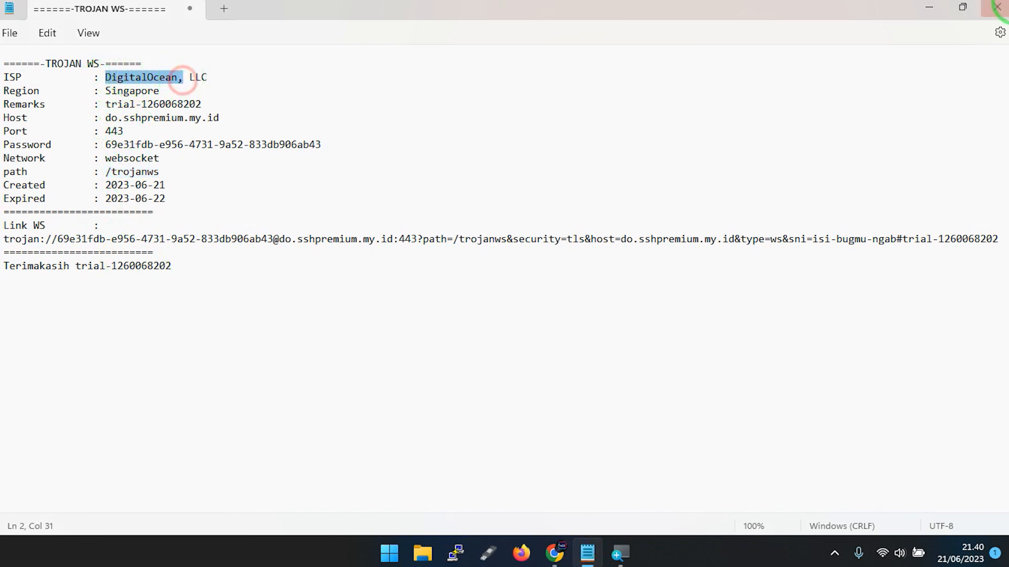
pyautogui.click(930, 5)
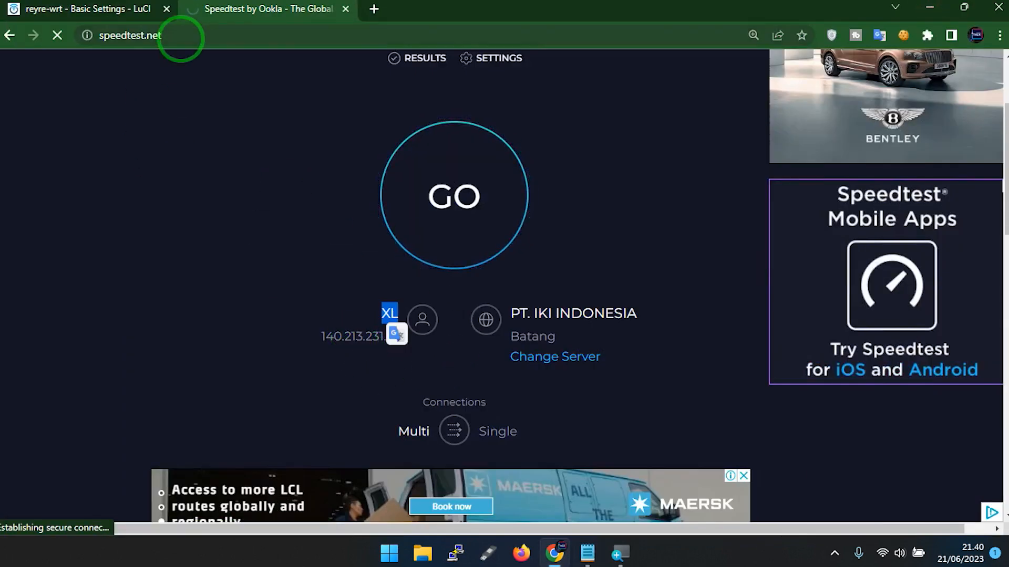
pyautogui.click(192, 40)
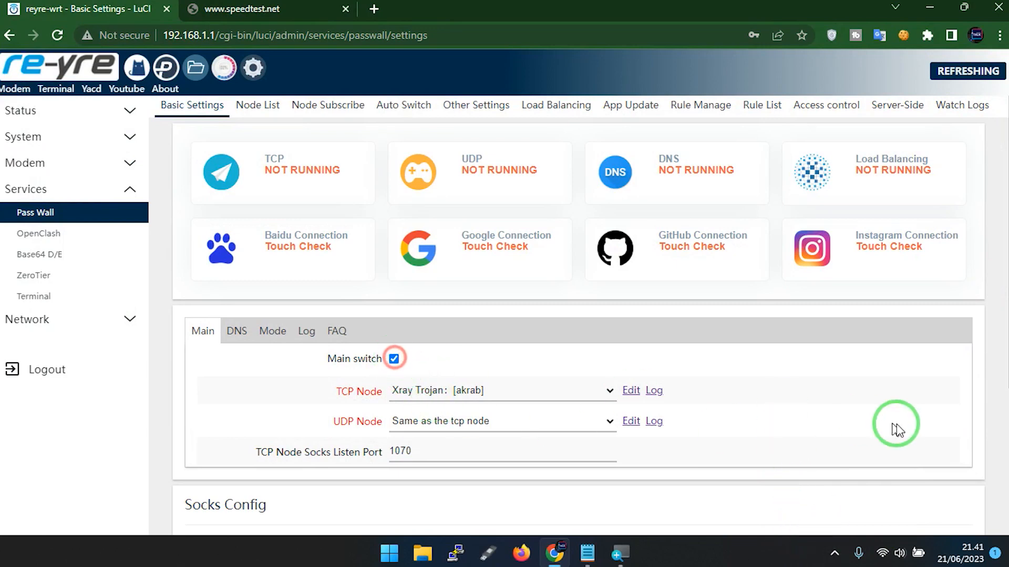
# Save and apply Pass Wall with the Main switch enabled, and recheck the ISP on a freshly loaded speedtest.net.
pyautogui.scroll(-4, 897, 429)
pyautogui.click(822, 482)
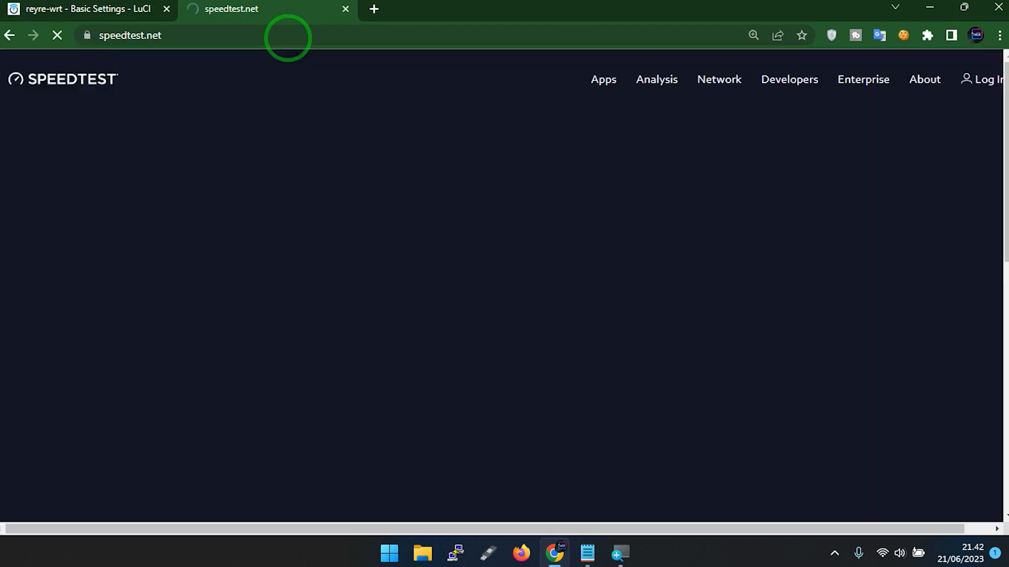
pyautogui.scroll(-1, 352, 419)
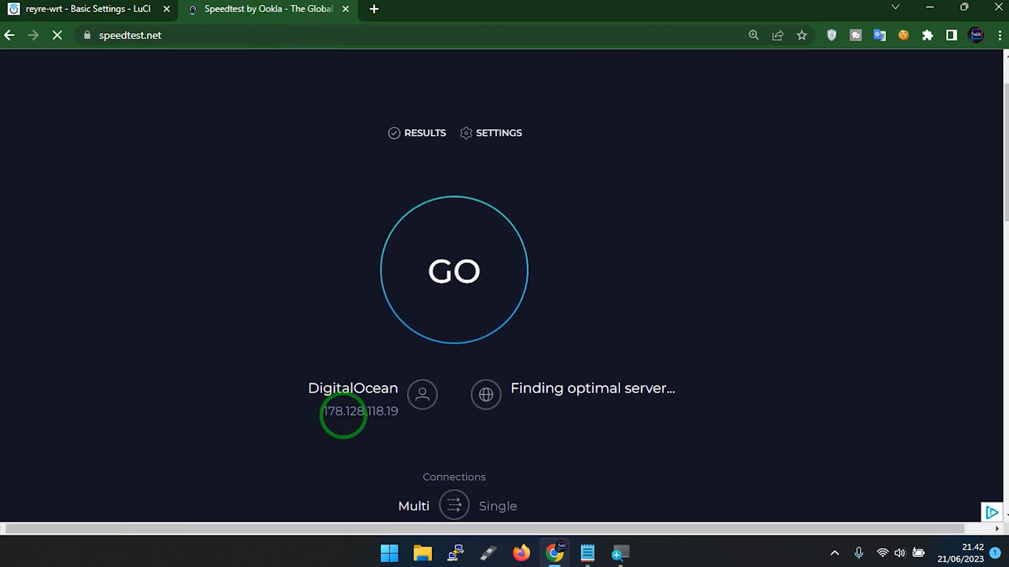